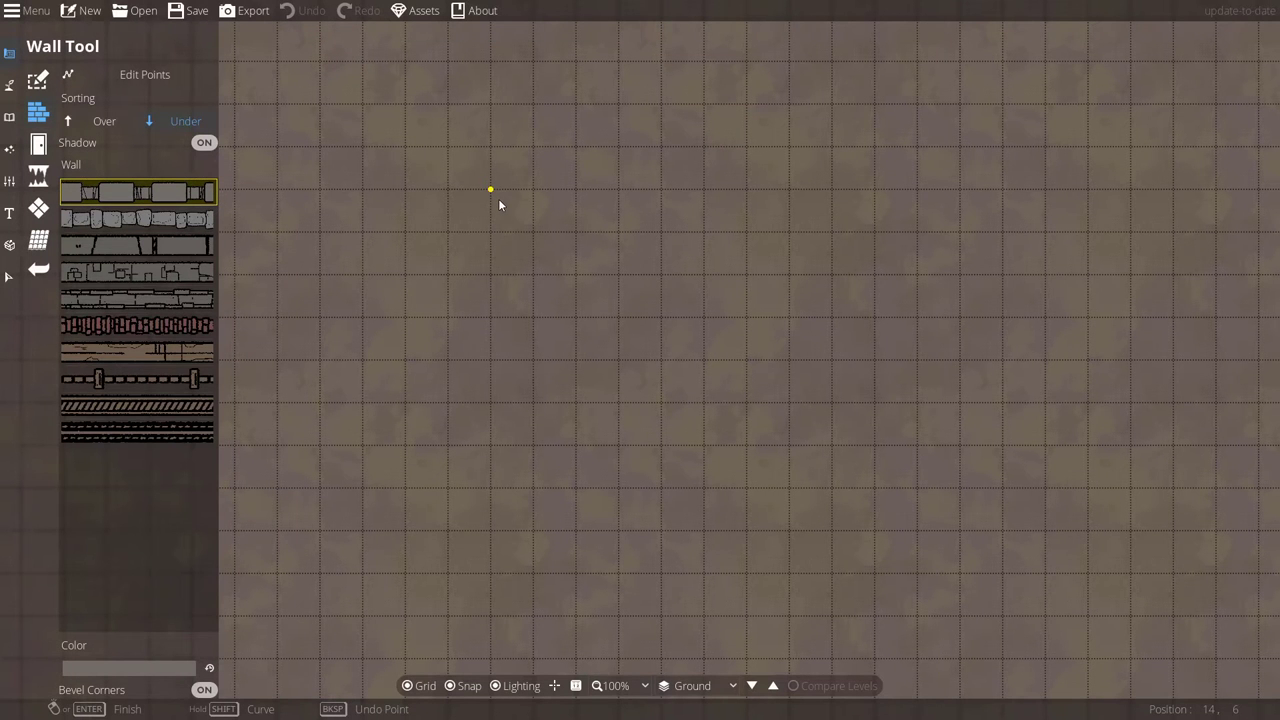
Try a curved wall from grid point 14, 6 to 18, 10, bending towards 18, 6.
{"action": "left_click", "coordinate": [497, 200]}
{"action": "scroll", "coordinate": [663, 361], "scroll_direction": "up", "scroll_amount": 4}
{"action": "left_click_drag", "start_coordinate": [786, 404], "coordinate": [914, 522]}
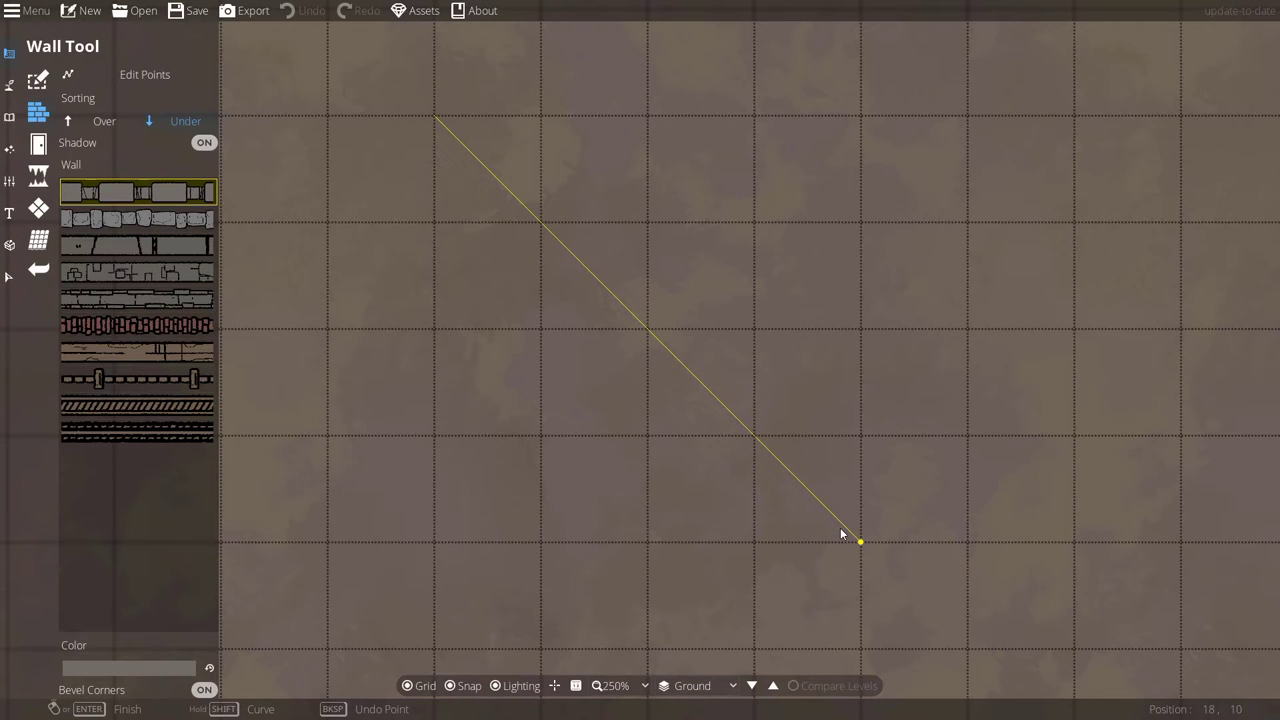
{"action": "right_click", "coordinate": [840, 527]}
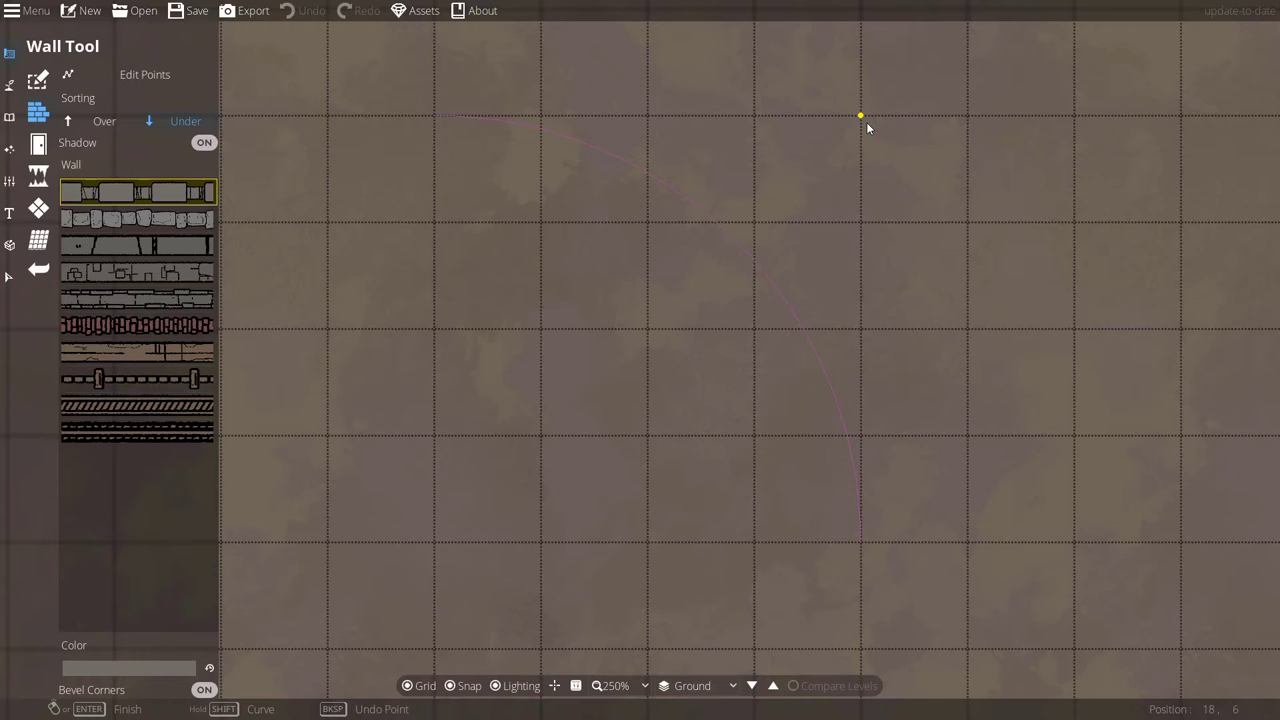
{"action": "key", "text": "Return"}
{"action": "key", "text": "ctrl+z"}
Start a wall with a rounded upper end, curving from grid point 8, 8 through 12, 4 to 16, 8.
{"action": "scroll", "coordinate": [448, 364], "scroll_direction": "down", "scroll_amount": 4}
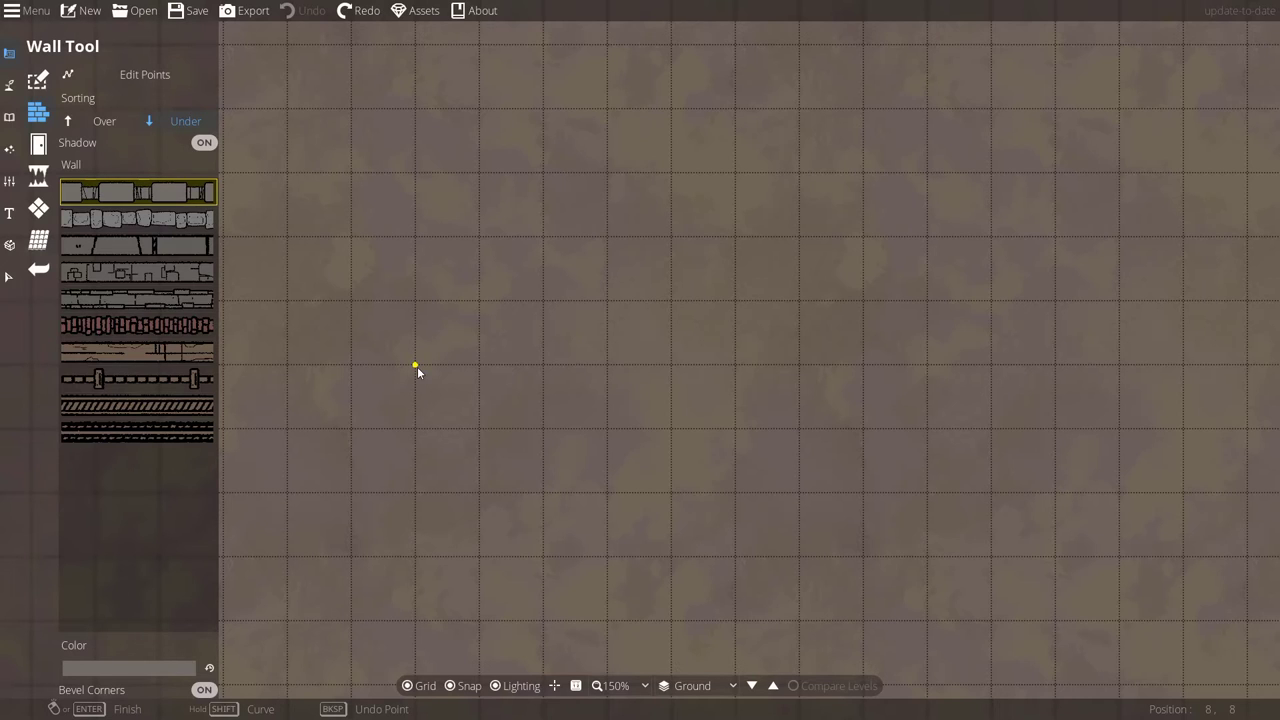
{"action": "left_click", "coordinate": [416, 366]}
{"action": "key", "text": "BackSpace"}
{"action": "left_click", "coordinate": [416, 109]}
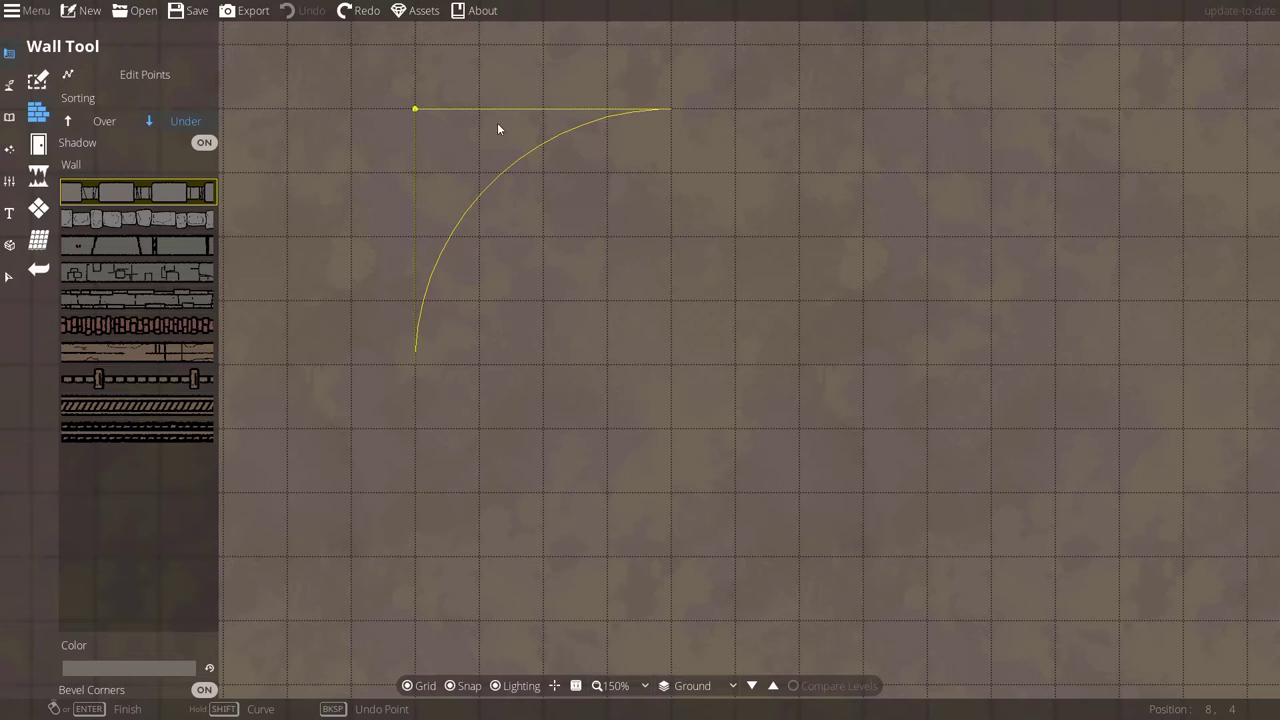
{"action": "left_click", "coordinate": [916, 375], "text": "shift"}
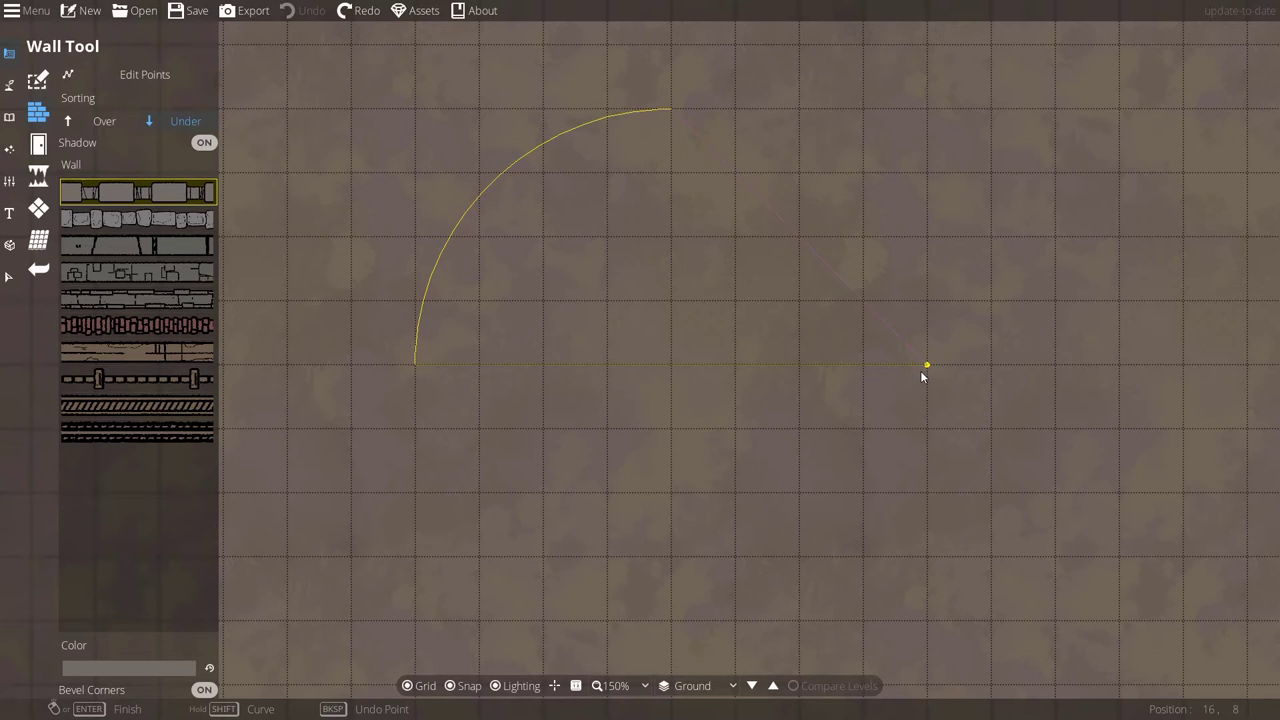
{"action": "left_click", "coordinate": [921, 121]}
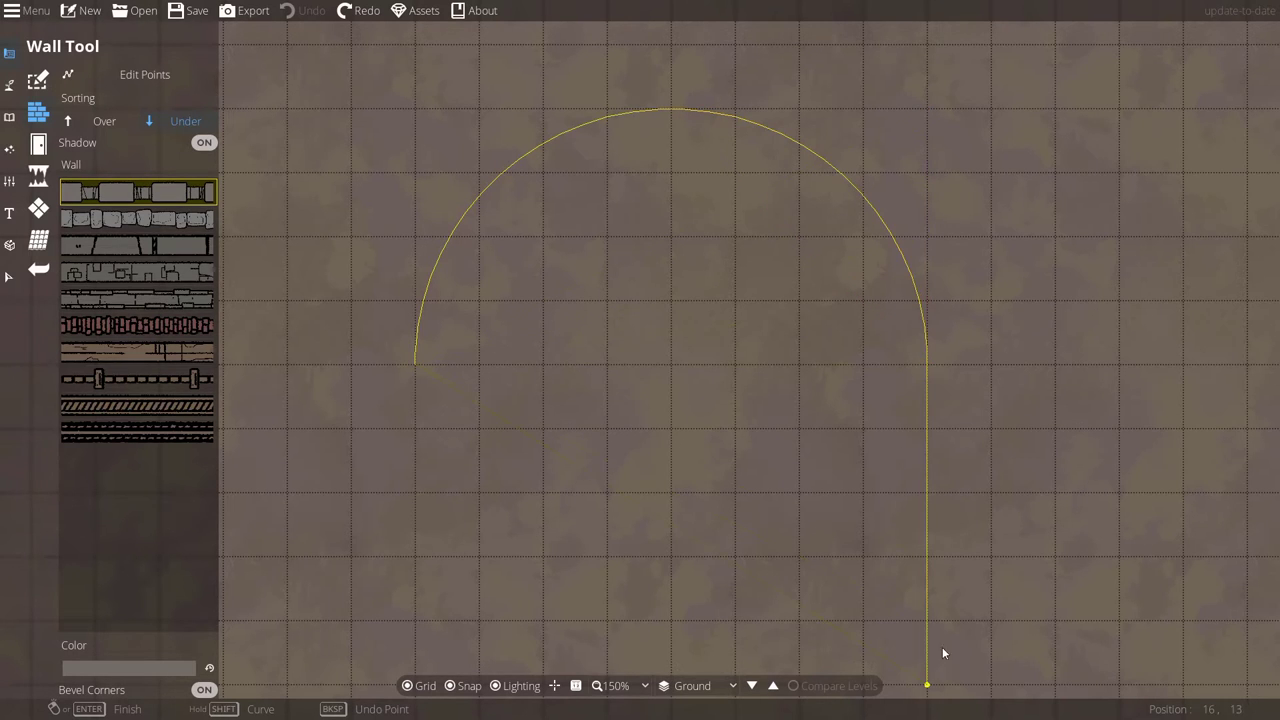
Extend the wall straight to 16, 14, curve it through 12, 18 to 8, 14, and close the loop at 8, 8.
{"action": "left_click_drag", "start_coordinate": [942, 647], "coordinate": [932, 400]}
{"action": "left_click", "coordinate": [912, 476]}
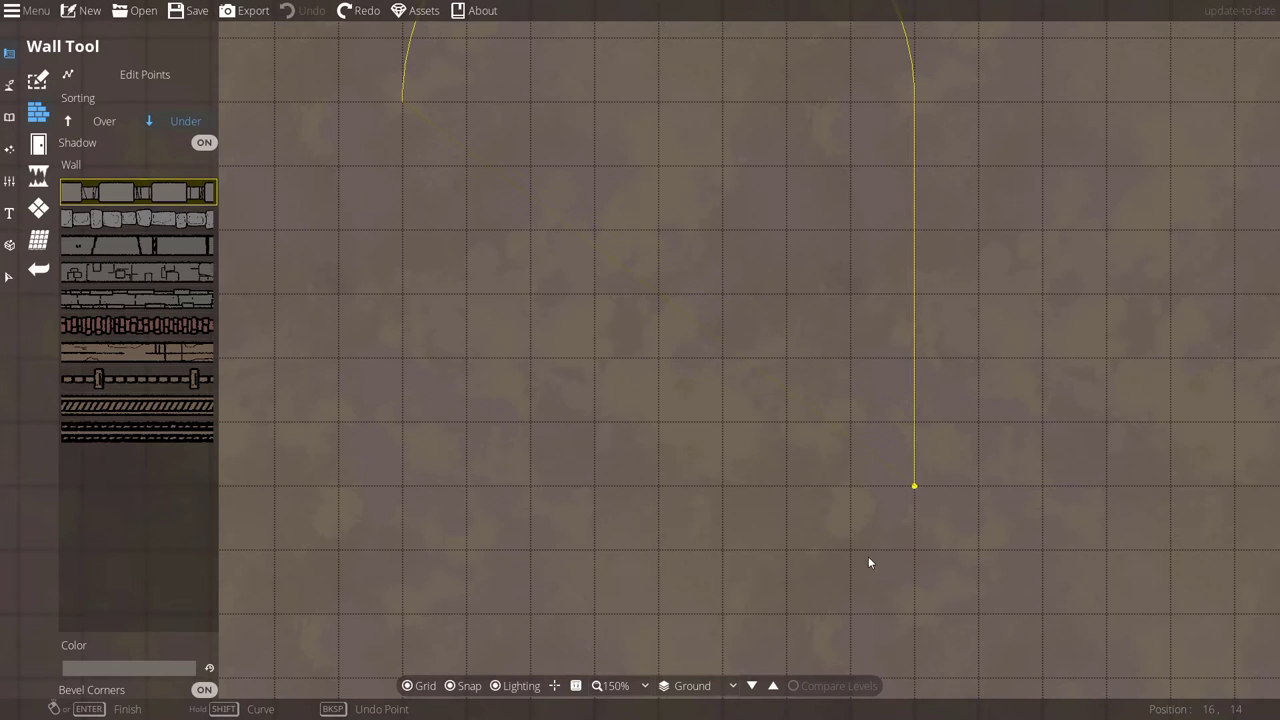
{"action": "scroll", "coordinate": [869, 557], "scroll_direction": "down", "scroll_amount": 3}
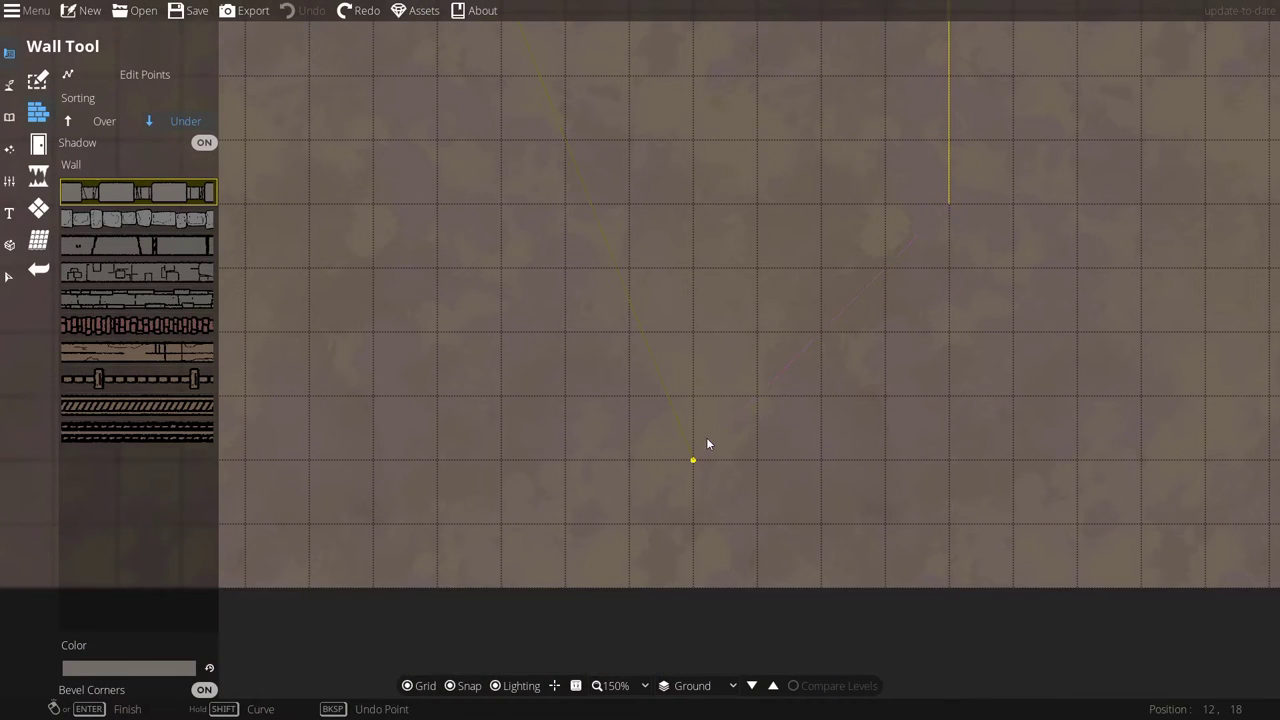
{"action": "left_click", "coordinate": [952, 446], "text": "shift"}
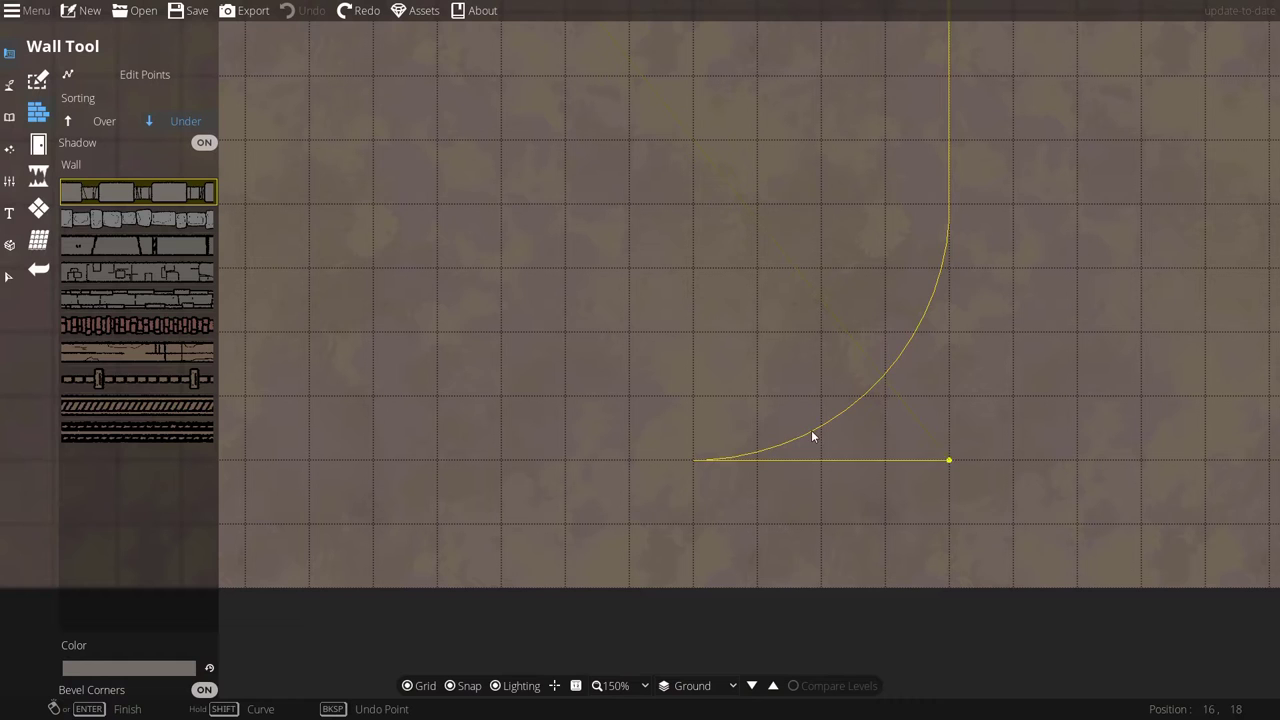
{"action": "left_click", "coordinate": [440, 459]}
{"action": "scroll", "coordinate": [563, 303], "scroll_direction": "up", "scroll_amount": 4}
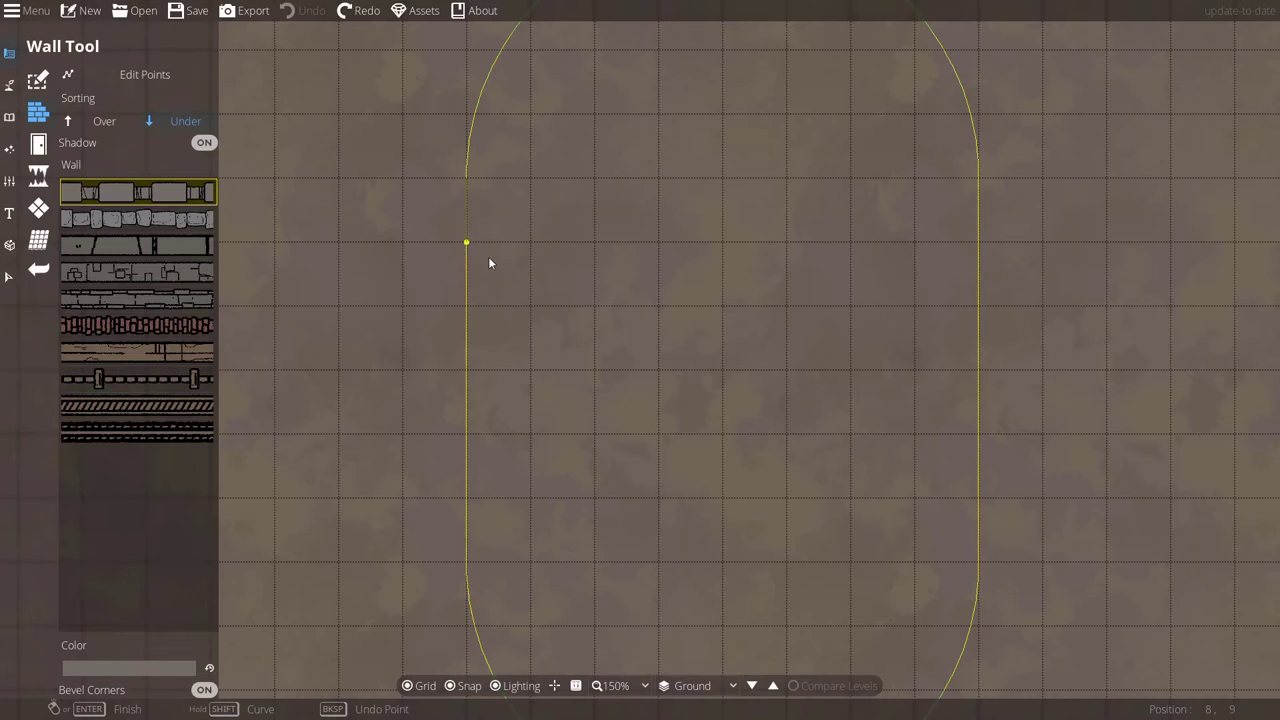
{"action": "left_click", "coordinate": [466, 179]}
{"action": "scroll", "coordinate": [654, 250], "scroll_direction": "down", "scroll_amount": 2}
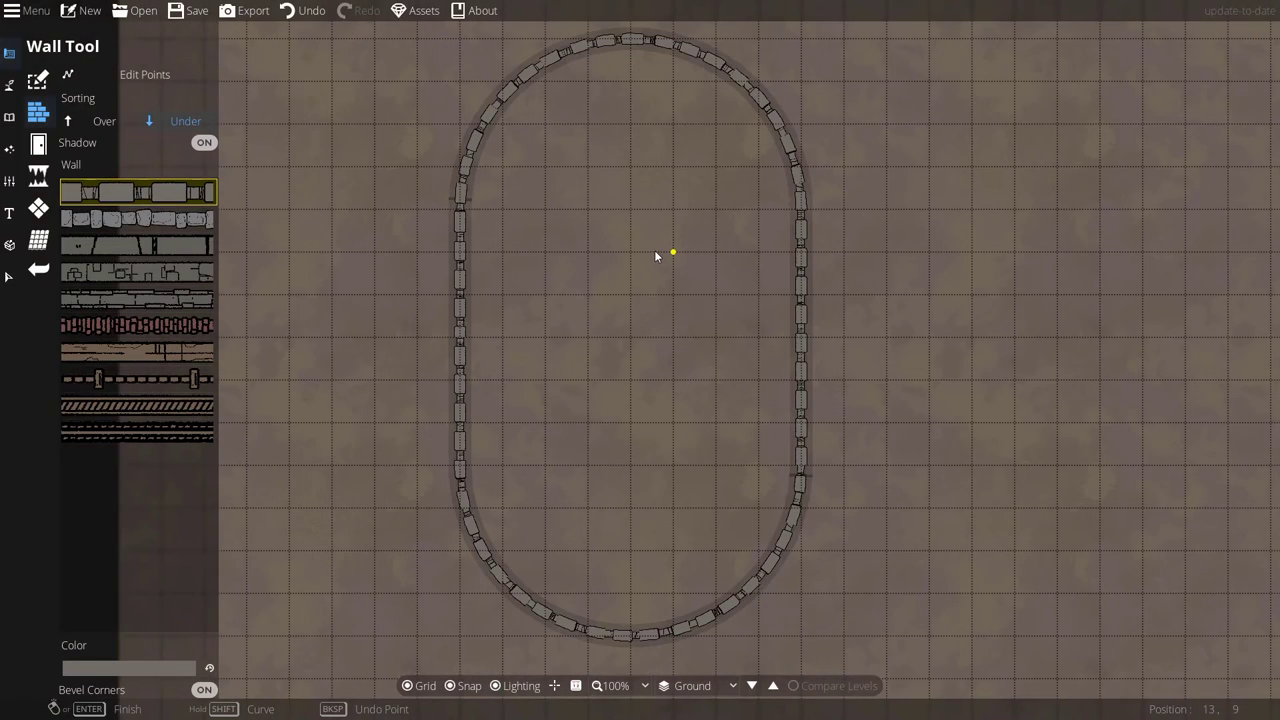
{"action": "left_click_drag", "start_coordinate": [653, 249], "coordinate": [667, 266]}
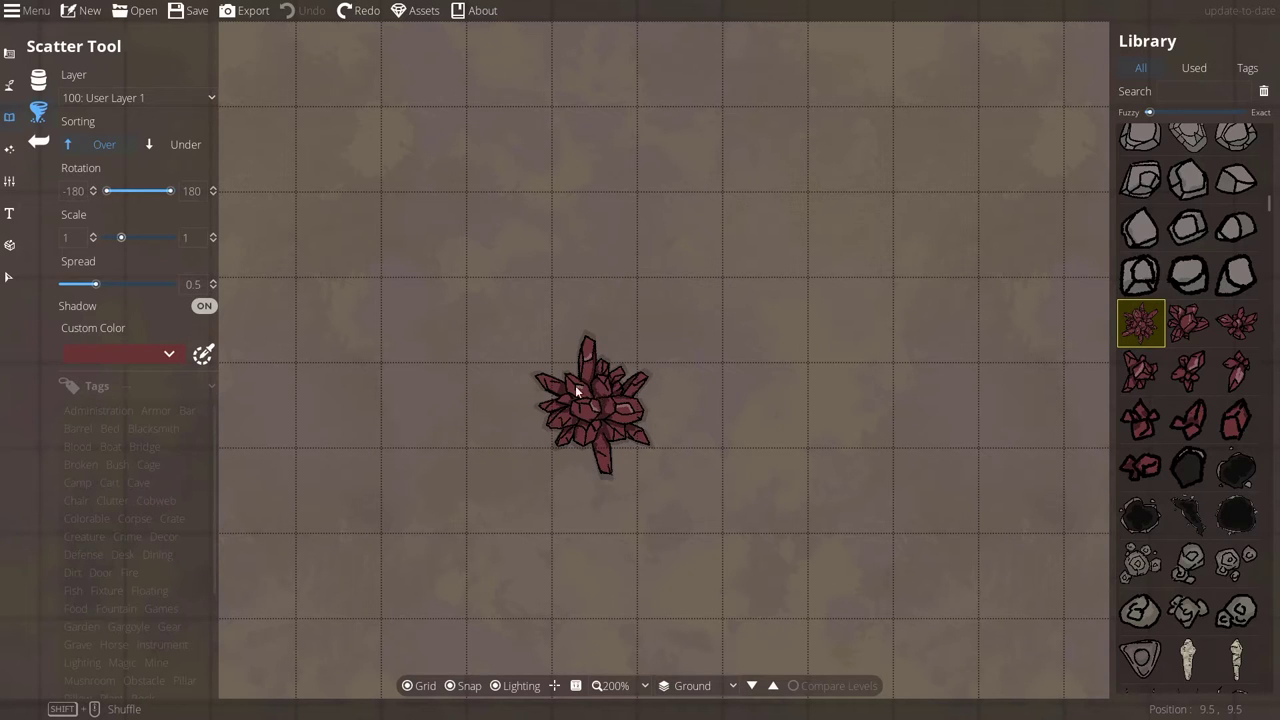
Try scattering the full range of ten cave crystal assets across the map with snapping on.
{"action": "mouse_move", "coordinate": [1169, 365]}
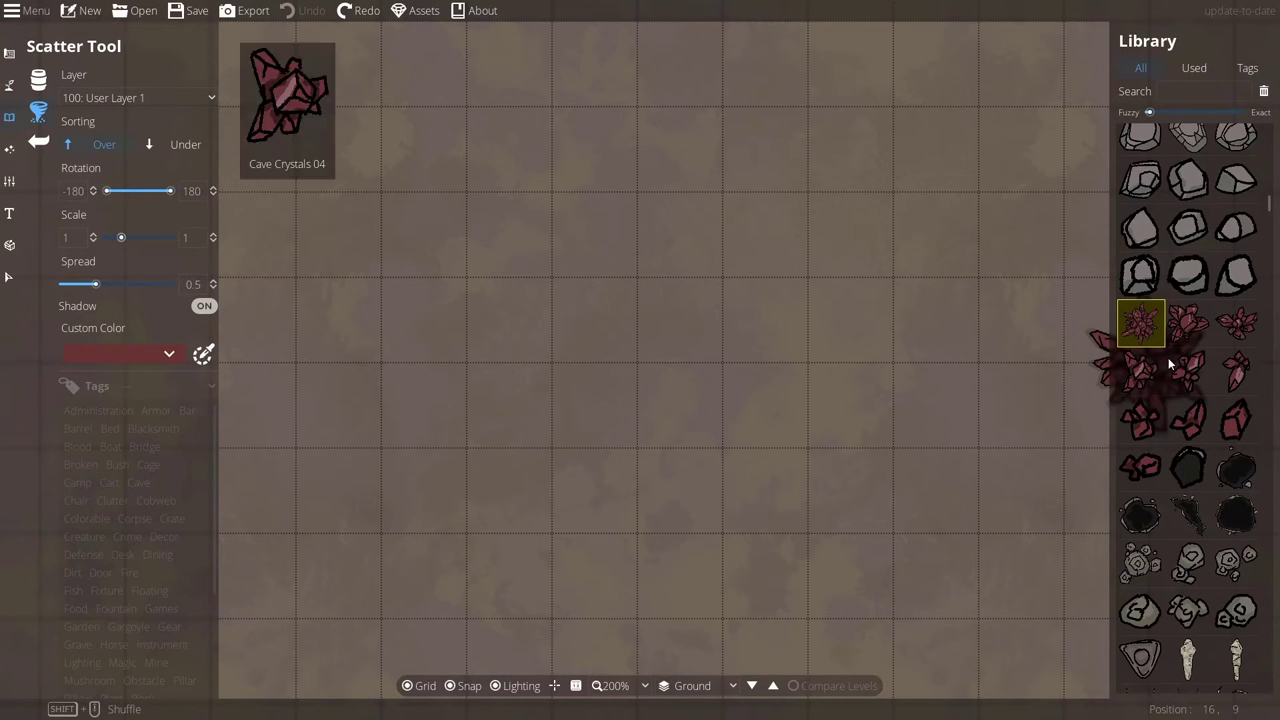
{"action": "mouse_move", "coordinate": [1166, 338]}
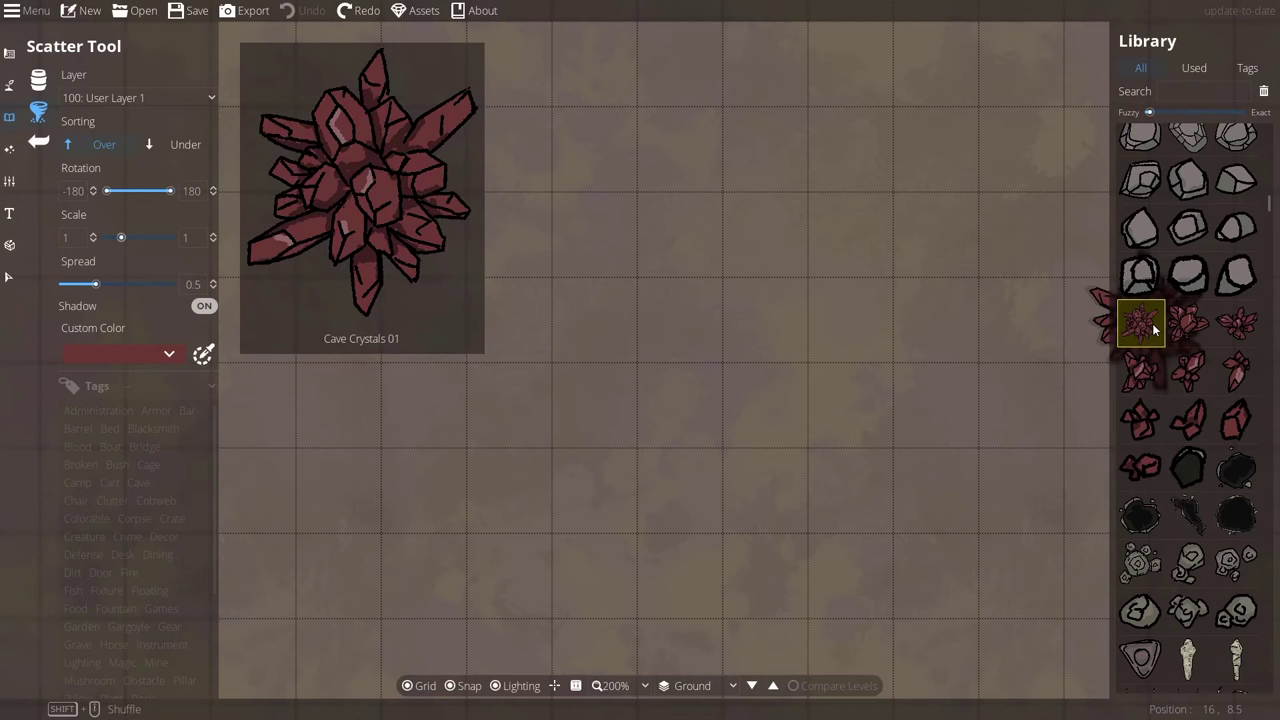
{"action": "left_click", "coordinate": [1140, 465], "text": "shift"}
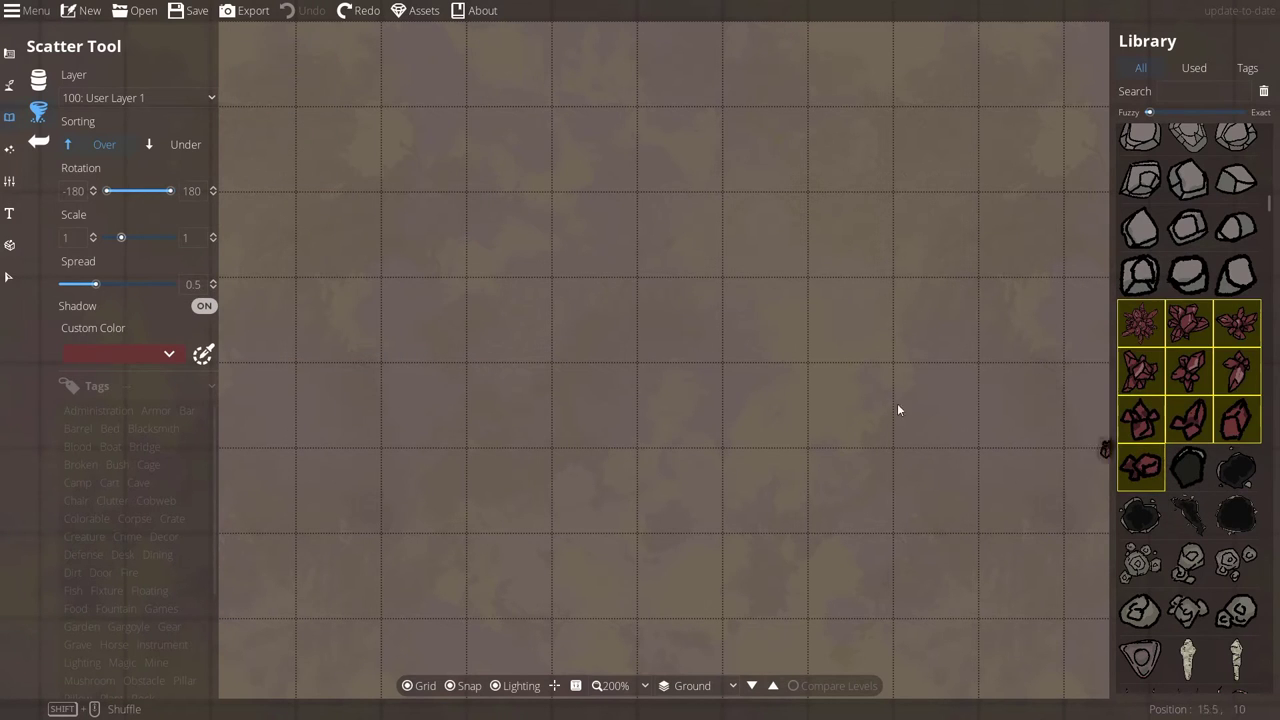
{"action": "mouse_move", "coordinate": [392, 402]}
{"action": "left_mouse_down"}
{"action": "mouse_move", "coordinate": [698, 238]}
{"action": "mouse_move", "coordinate": [643, 433]}
{"action": "mouse_move", "coordinate": [528, 476]}
{"action": "mouse_move", "coordinate": [878, 237]}
{"action": "mouse_move", "coordinate": [866, 526]}
{"action": "mouse_move", "coordinate": [617, 449]}
{"action": "mouse_move", "coordinate": [767, 428]}
{"action": "mouse_move", "coordinate": [823, 508]}
{"action": "mouse_move", "coordinate": [877, 493]}
{"action": "left_mouse_up"}
{"action": "left_click_drag", "start_coordinate": [877, 420], "coordinate": [882, 428]}
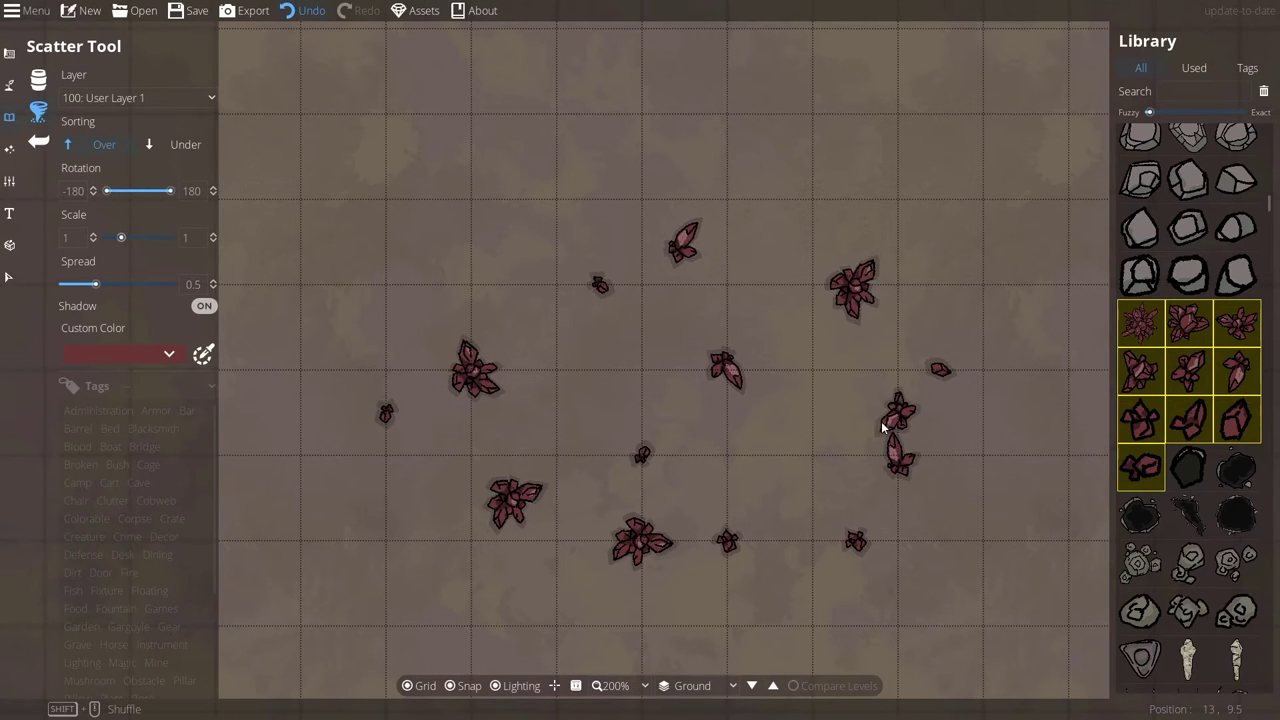
{"action": "key", "text": "ctrl+z"}
{"action": "key", "text": "ctrl+z"}
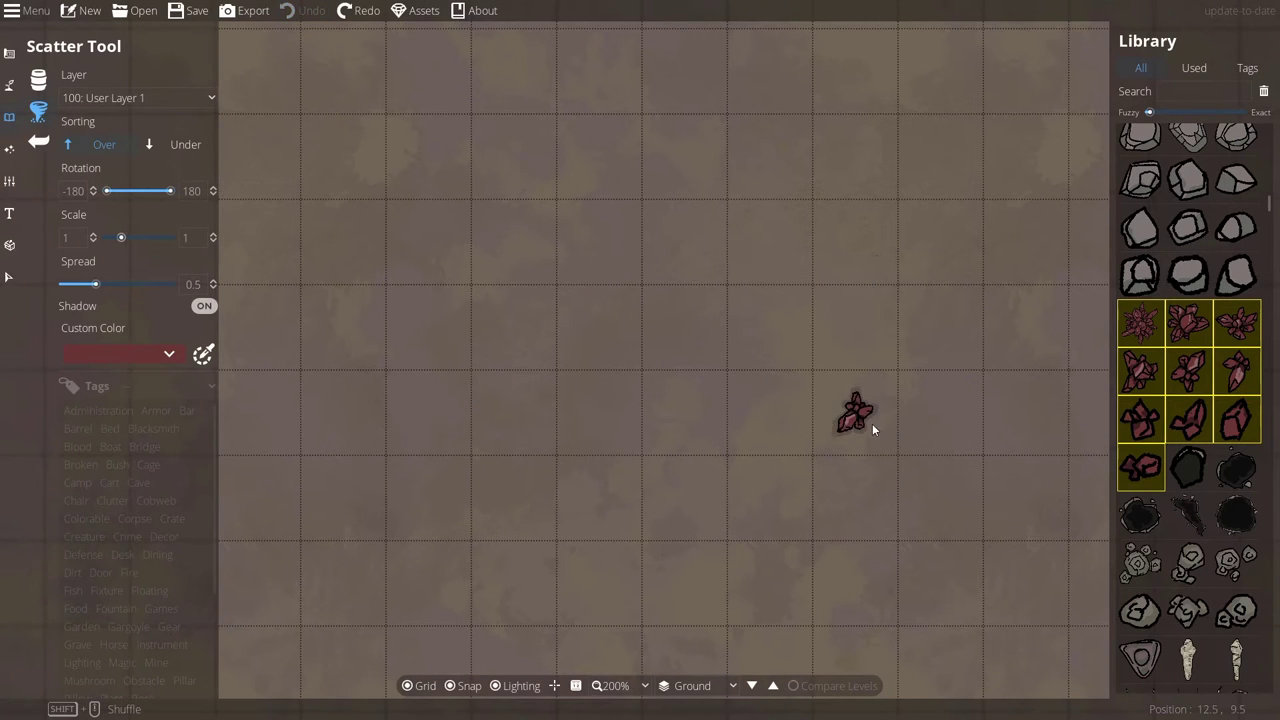
Select all ten cave crystal assets one by one for the Scatter Tool, starting with Cave Crystals 01.
{"action": "left_click", "coordinate": [1143, 325]}
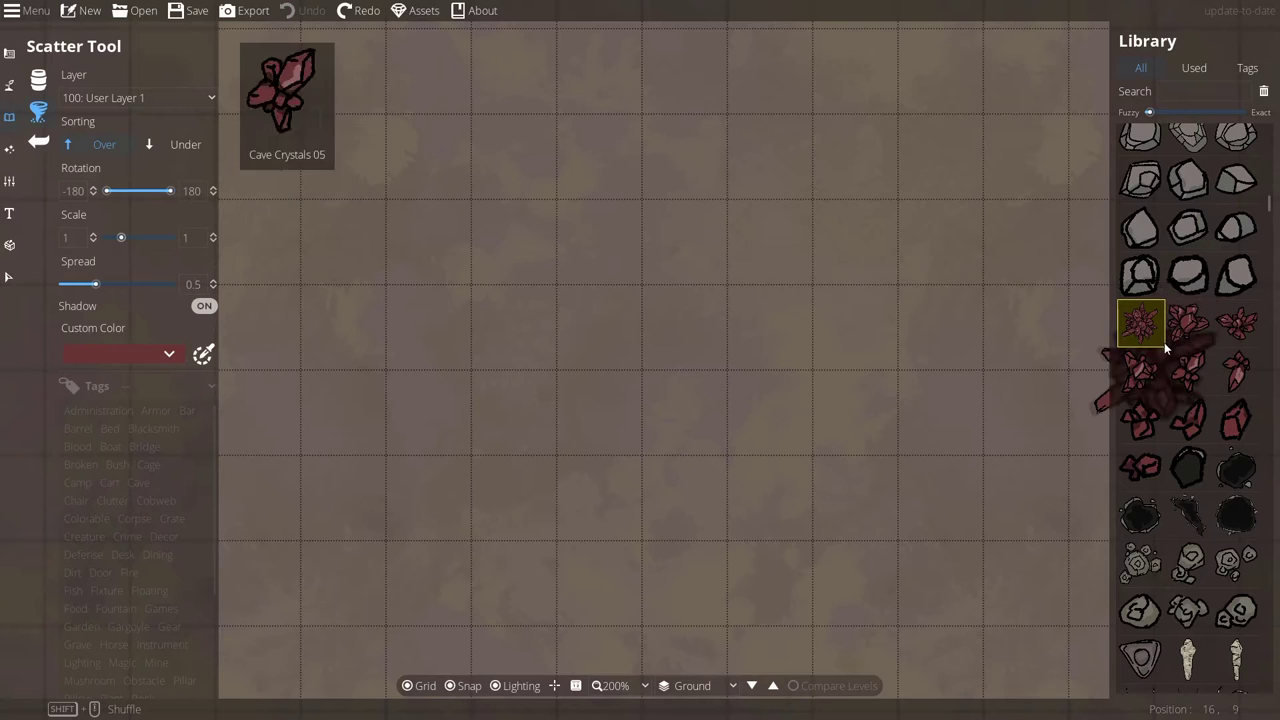
{"action": "left_click", "coordinate": [1188, 322], "text": "ctrl"}
{"action": "left_click", "coordinate": [1190, 369], "text": "ctrl"}
{"action": "left_click", "coordinate": [1188, 420], "text": "ctrl"}
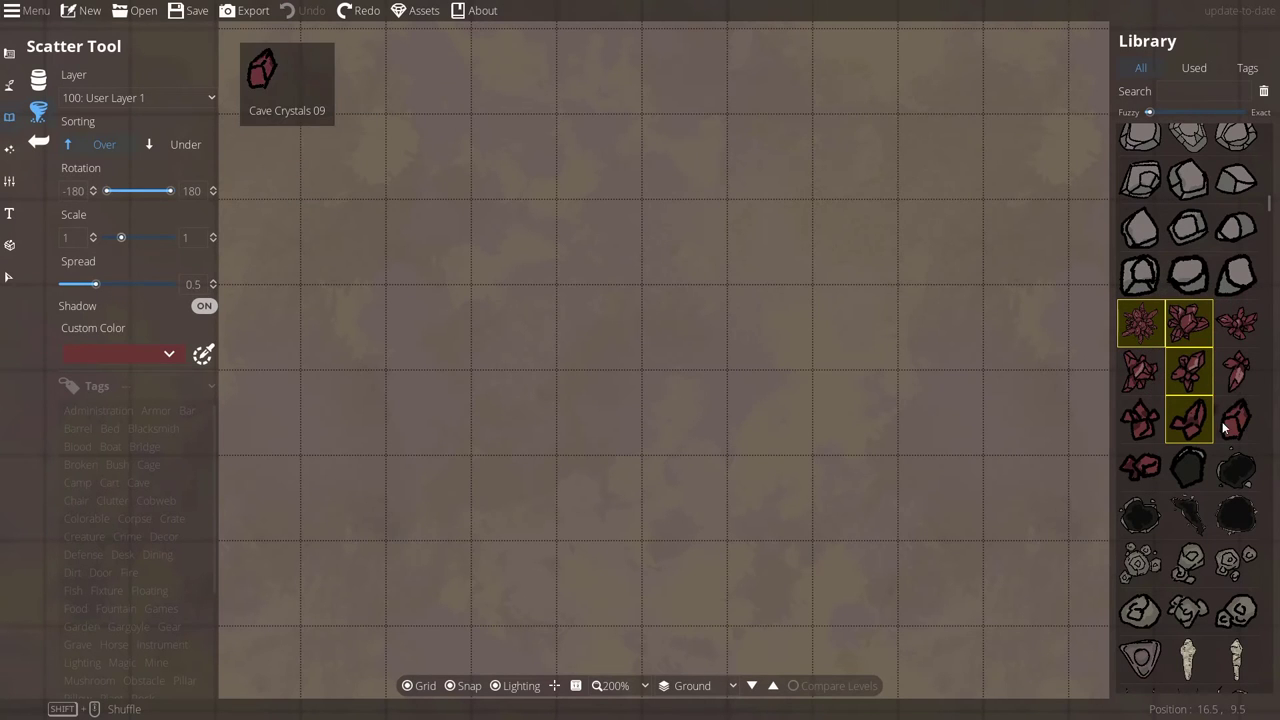
{"action": "left_click", "coordinate": [1230, 424], "text": "ctrl"}
{"action": "left_click", "coordinate": [1238, 370], "text": "ctrl"}
{"action": "left_click", "coordinate": [1238, 322], "text": "ctrl"}
{"action": "left_click", "coordinate": [1142, 372], "text": "ctrl"}
{"action": "left_click", "coordinate": [1143, 428], "text": "ctrl"}
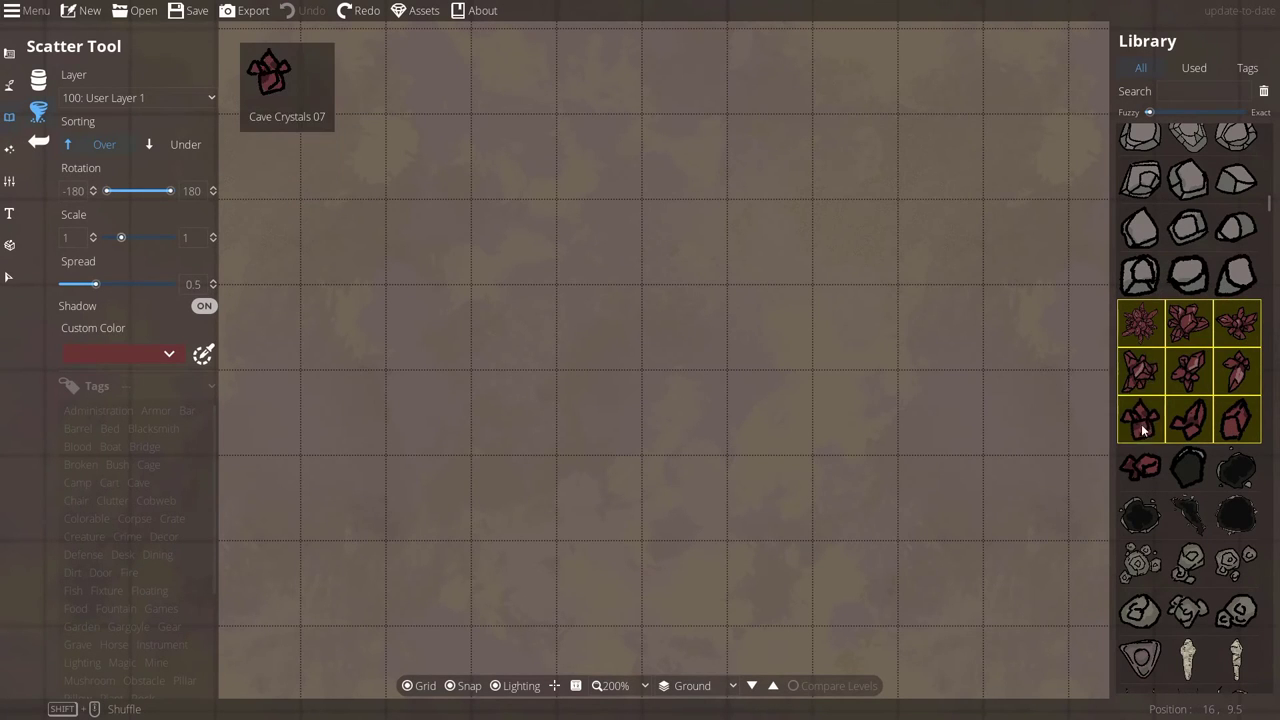
{"action": "left_click", "coordinate": [1141, 465], "text": "ctrl"}
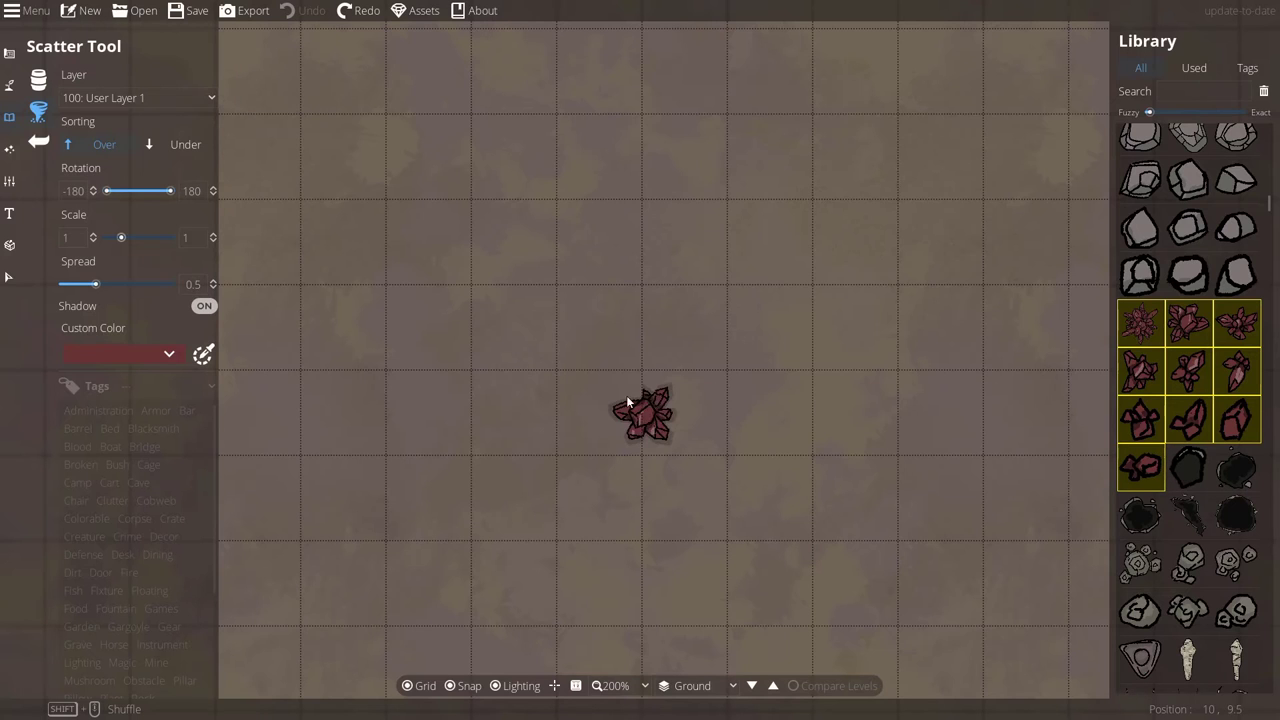
Turn off grid snapping and set the scatter spread to -0.2, trying it with one stroke across the map.
{"action": "left_click", "coordinate": [456, 690]}
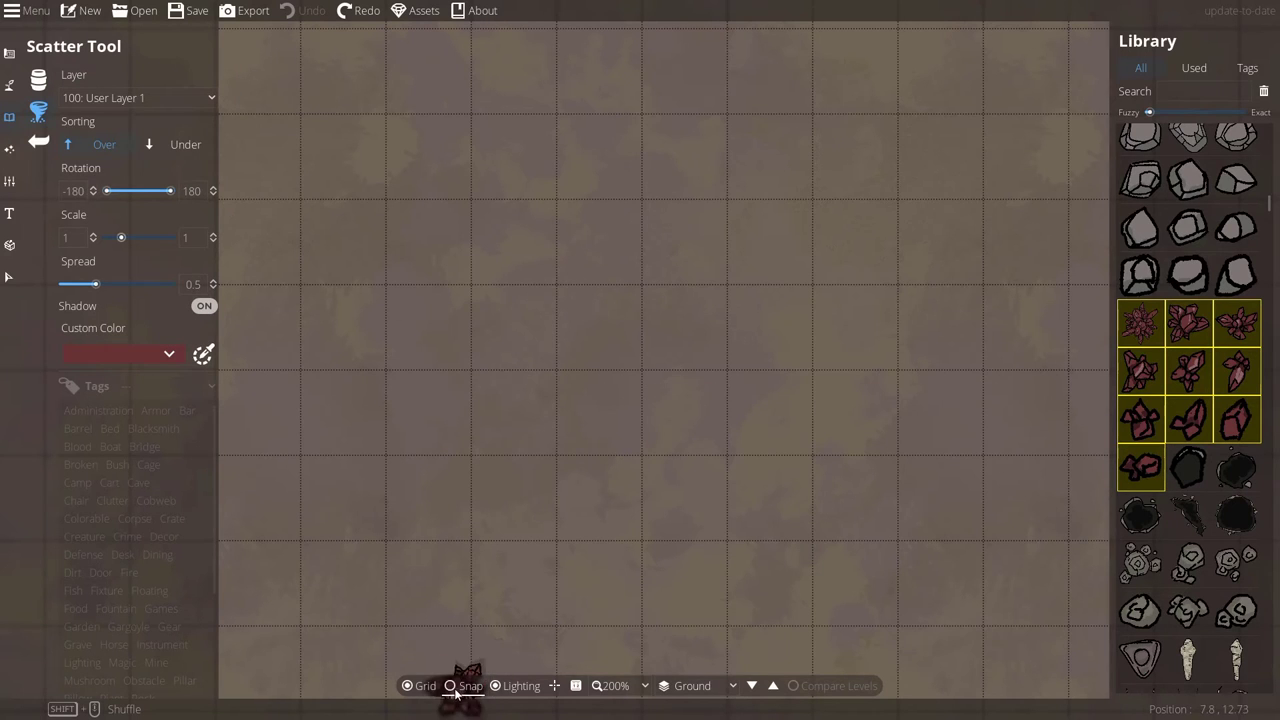
{"action": "left_click_drag", "start_coordinate": [495, 311], "coordinate": [541, 284]}
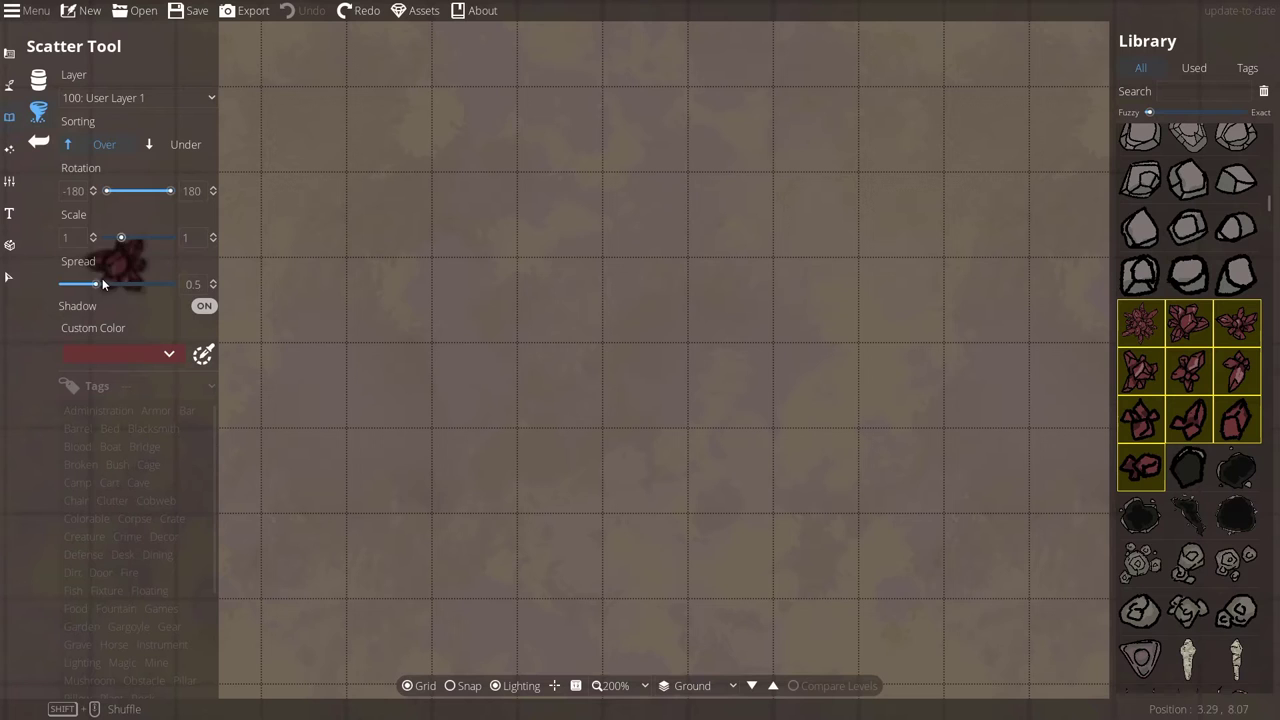
{"action": "left_click_drag", "start_coordinate": [102, 284], "coordinate": [79, 284]}
{"action": "mouse_move", "coordinate": [370, 442]}
{"action": "left_mouse_down"}
{"action": "mouse_move", "coordinate": [594, 220]}
{"action": "mouse_move", "coordinate": [515, 403]}
{"action": "mouse_move", "coordinate": [539, 475]}
{"action": "mouse_move", "coordinate": [743, 194]}
{"action": "mouse_move", "coordinate": [683, 464]}
{"action": "mouse_move", "coordinate": [746, 432]}
{"action": "mouse_move", "coordinate": [834, 208]}
{"action": "mouse_move", "coordinate": [896, 428]}
{"action": "mouse_move", "coordinate": [780, 571]}
{"action": "mouse_move", "coordinate": [748, 424]}
{"action": "mouse_move", "coordinate": [800, 369]}
{"action": "mouse_move", "coordinate": [869, 396]}
{"action": "left_mouse_up"}
{"action": "key", "text": "ctrl+z"}
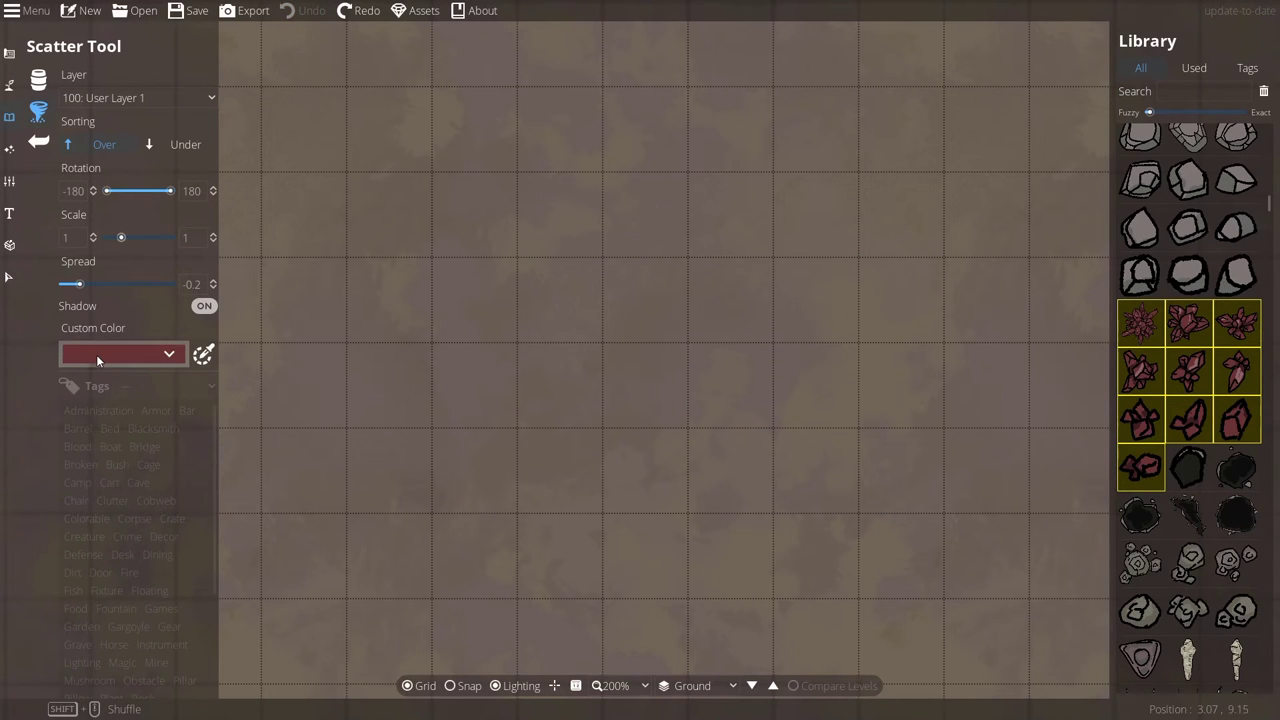
Choose light green, light blue, teal, orange, crimson and purple together as the crystals' custom colors.
{"action": "left_click", "coordinate": [96, 354]}
{"action": "left_click", "coordinate": [96, 430]}
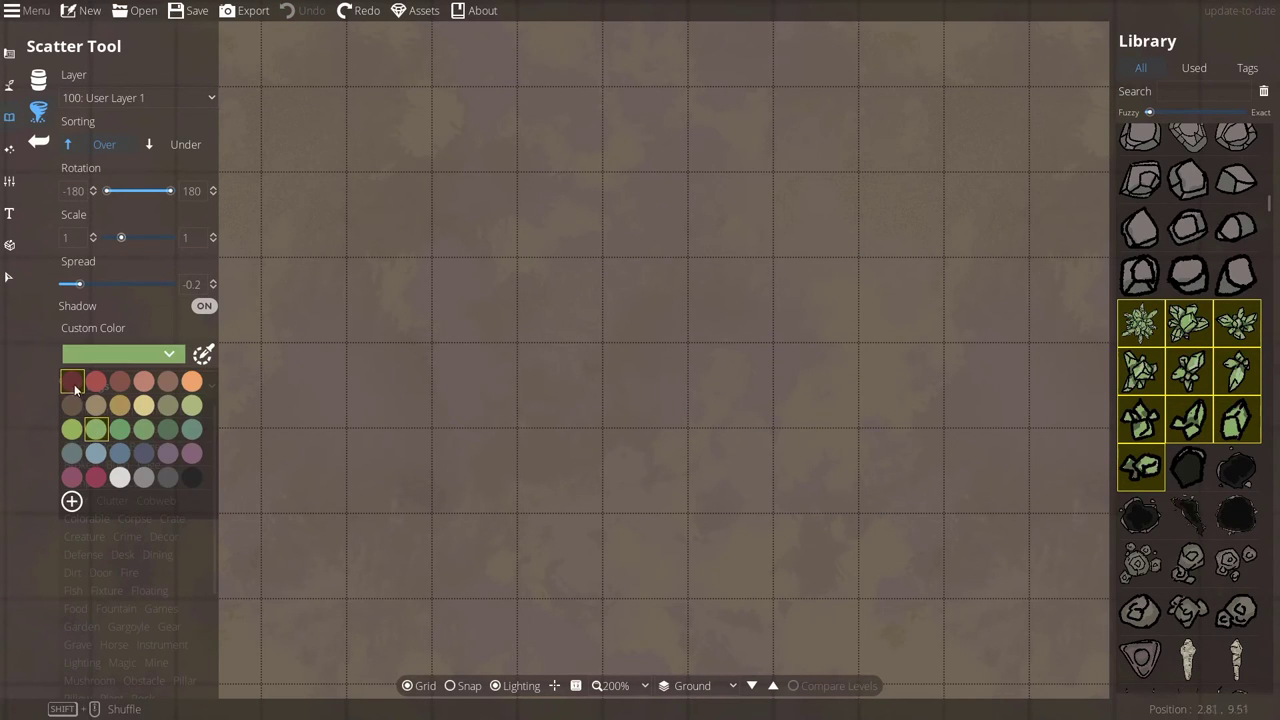
{"action": "left_click", "coordinate": [97, 455]}
{"action": "left_click", "coordinate": [192, 430]}
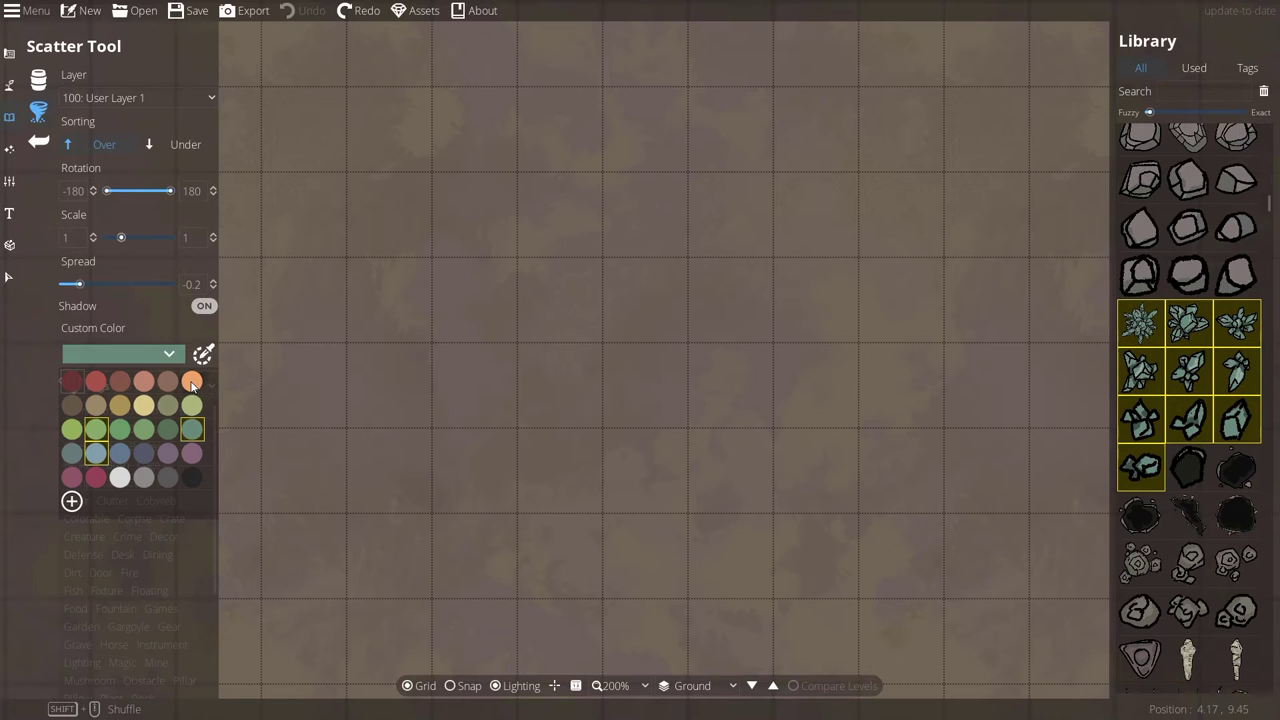
{"action": "left_click", "coordinate": [191, 381]}
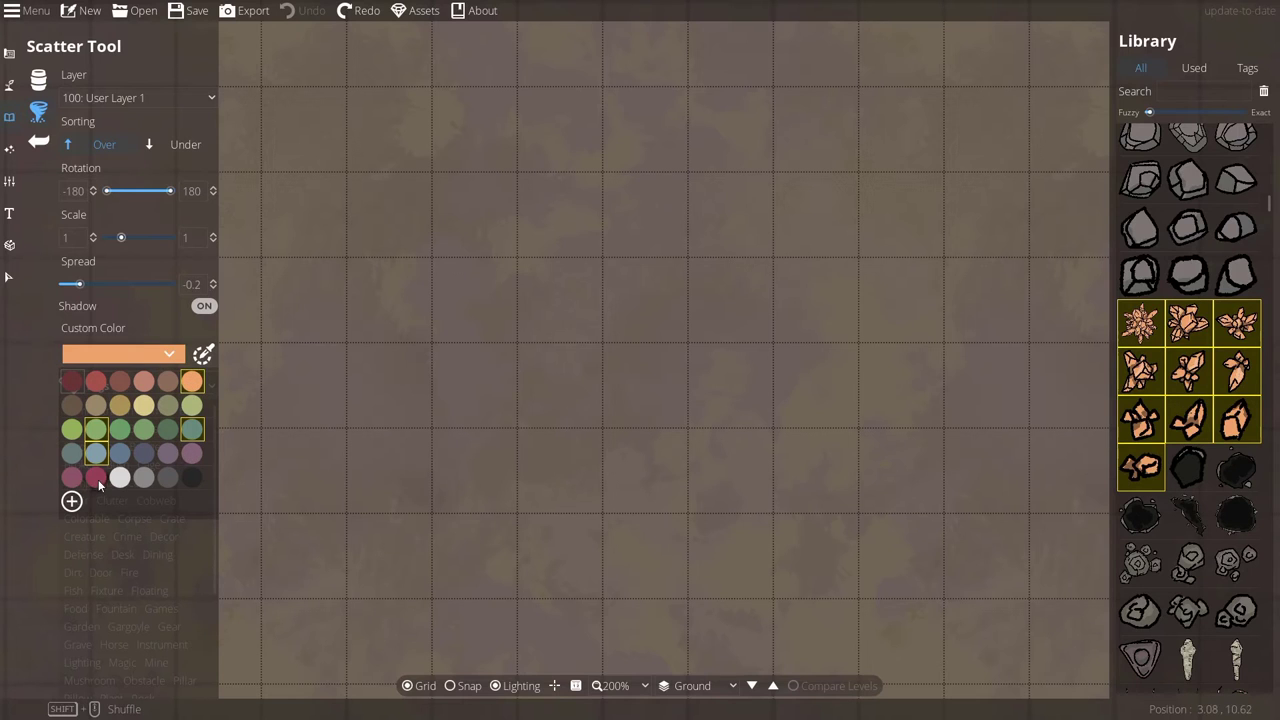
{"action": "left_click", "coordinate": [96, 478]}
{"action": "left_click", "coordinate": [192, 453]}
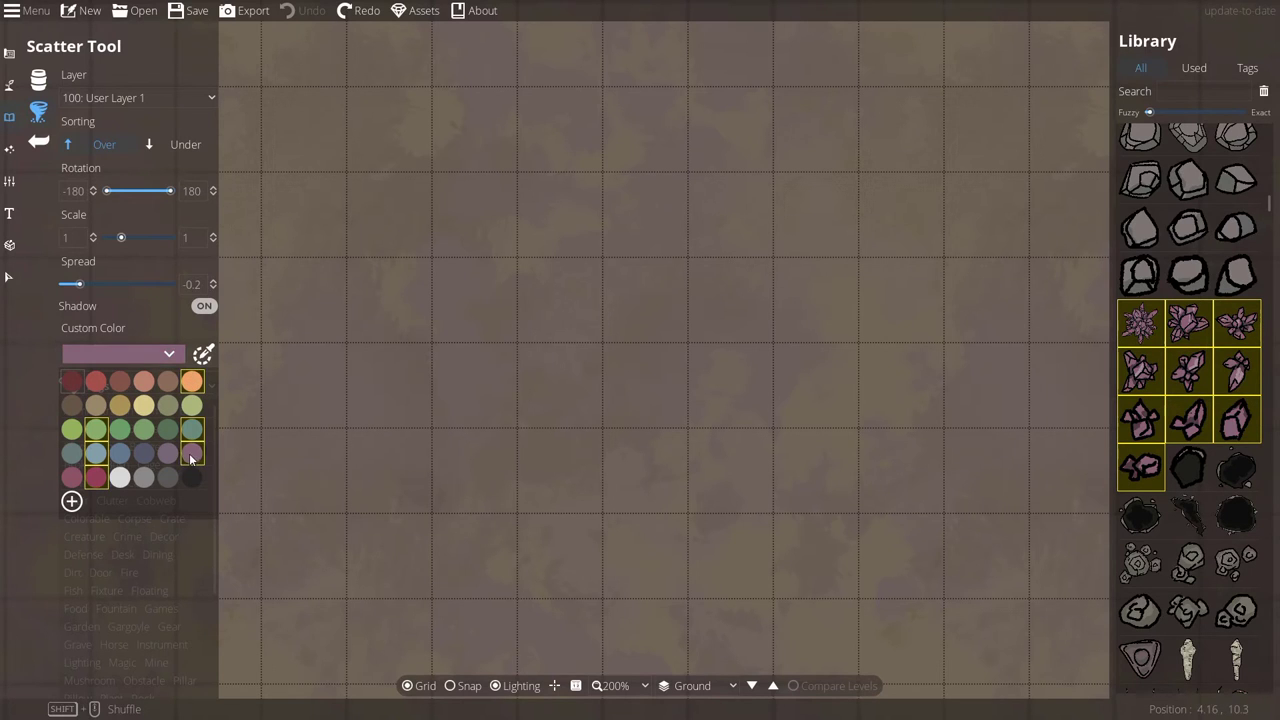
Scatter crystals in the chosen colors in a loose ring across the map, with a few small ones outside its lower right.
{"action": "scroll", "coordinate": [511, 363], "scroll_direction": "down", "scroll_amount": 3}
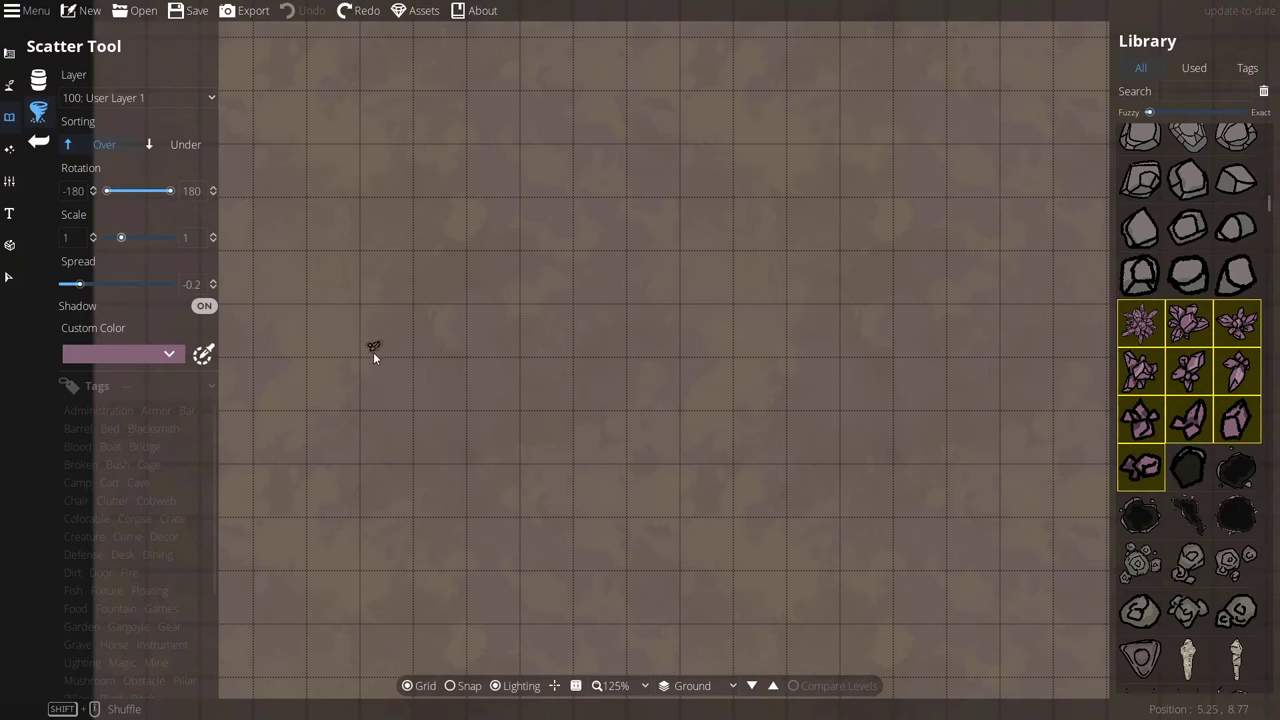
{"action": "mouse_move", "coordinate": [434, 313]}
{"action": "left_mouse_down"}
{"action": "mouse_move", "coordinate": [390, 495]}
{"action": "mouse_move", "coordinate": [482, 527]}
{"action": "mouse_move", "coordinate": [412, 577]}
{"action": "mouse_move", "coordinate": [483, 535]}
{"action": "mouse_move", "coordinate": [505, 476]}
{"action": "mouse_move", "coordinate": [564, 483]}
{"action": "mouse_move", "coordinate": [644, 527]}
{"action": "mouse_move", "coordinate": [840, 388]}
{"action": "mouse_move", "coordinate": [822, 263]}
{"action": "mouse_move", "coordinate": [878, 273]}
{"action": "mouse_move", "coordinate": [724, 303]}
{"action": "mouse_move", "coordinate": [733, 225]}
{"action": "mouse_move", "coordinate": [805, 366]}
{"action": "mouse_move", "coordinate": [785, 277]}
{"action": "mouse_move", "coordinate": [838, 200]}
{"action": "mouse_move", "coordinate": [670, 174]}
{"action": "mouse_move", "coordinate": [547, 176]}
{"action": "mouse_move", "coordinate": [463, 191]}
{"action": "mouse_move", "coordinate": [328, 281]}
{"action": "mouse_move", "coordinate": [309, 438]}
{"action": "mouse_move", "coordinate": [328, 538]}
{"action": "mouse_move", "coordinate": [341, 521]}
{"action": "mouse_move", "coordinate": [437, 513]}
{"action": "mouse_move", "coordinate": [545, 478]}
{"action": "left_mouse_up"}
{"action": "key", "text": "ctrl+z"}
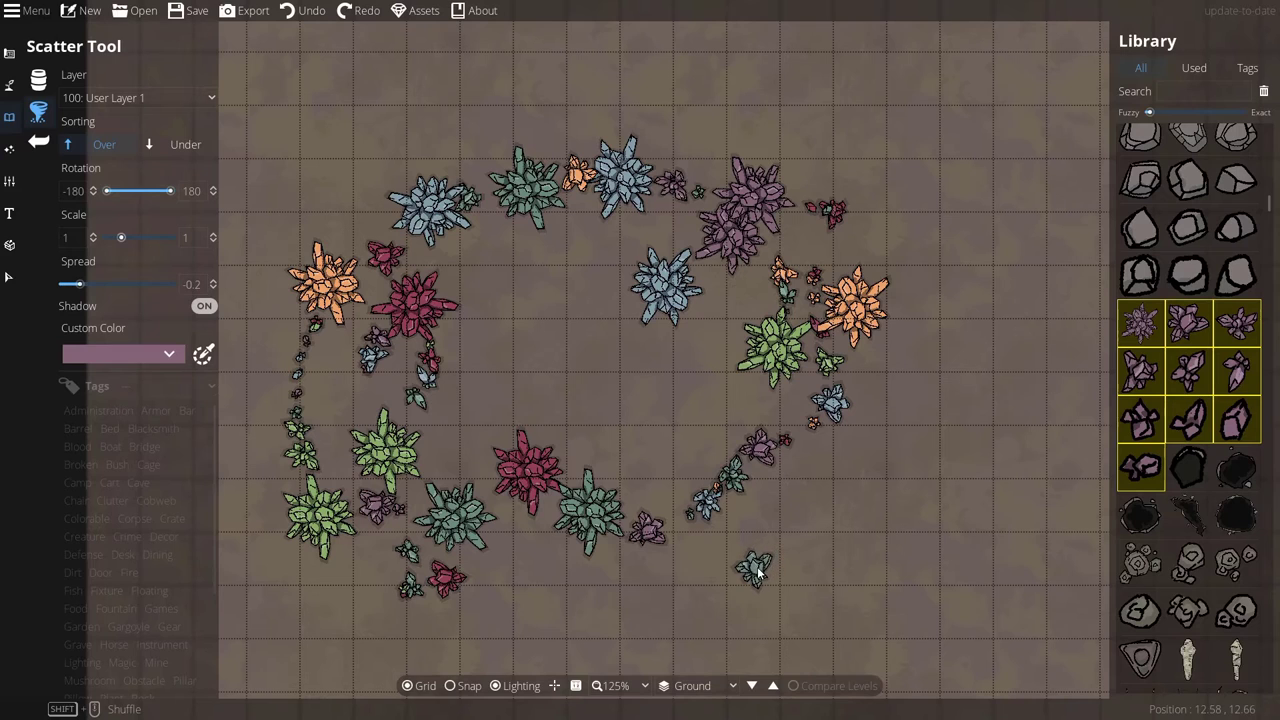
{"action": "left_click", "coordinate": [757, 566]}
{"action": "left_click", "coordinate": [825, 576]}
{"action": "left_click", "coordinate": [853, 555]}
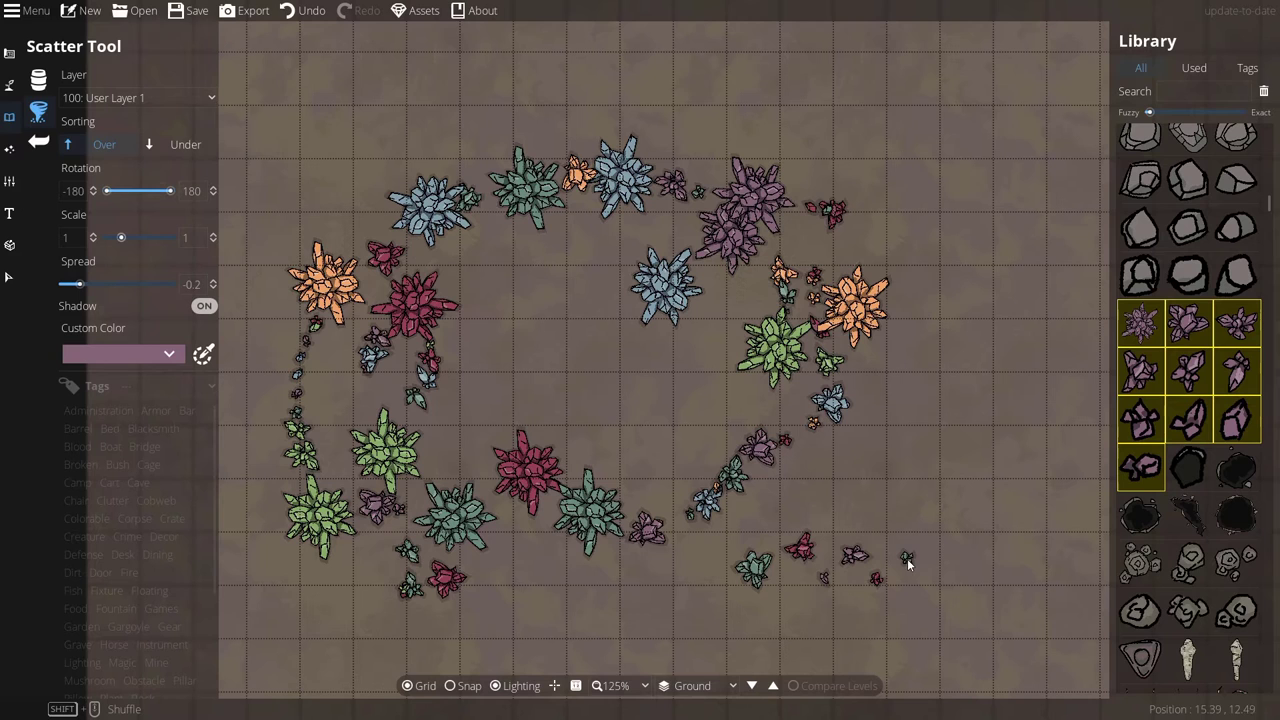
{"action": "scroll", "coordinate": [900, 557], "scroll_direction": "down", "scroll_amount": 4}
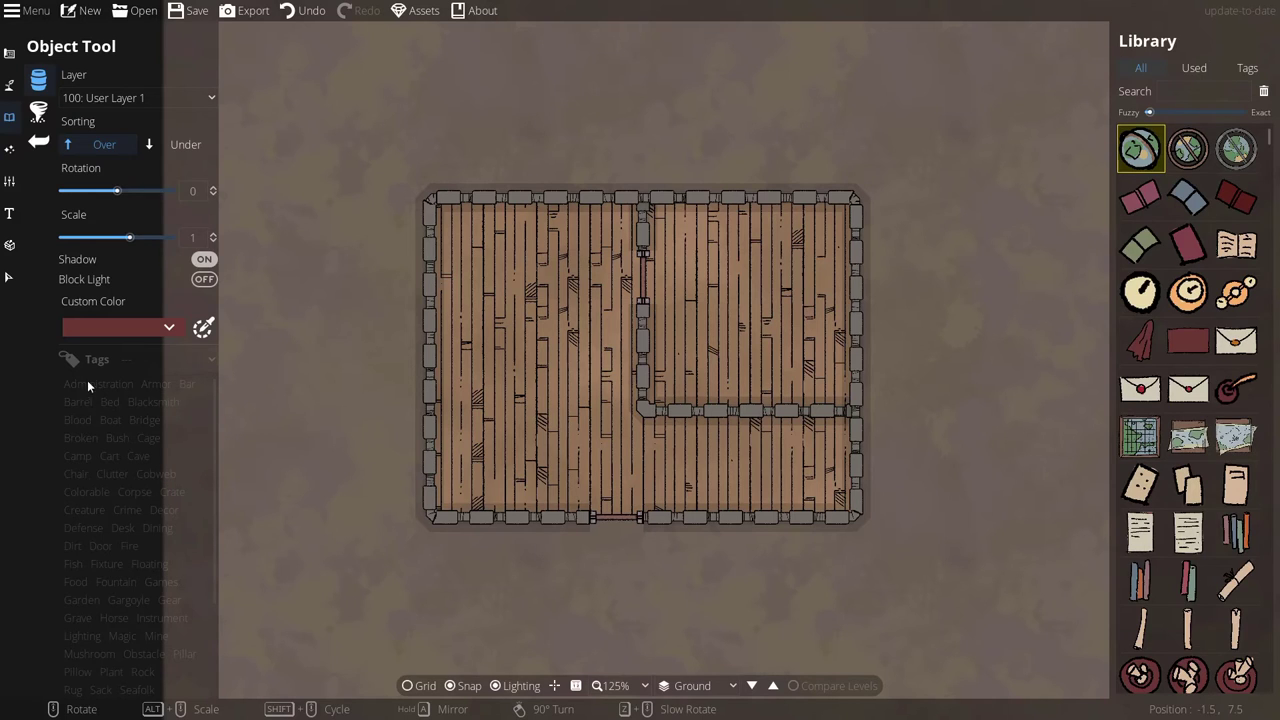
Filter the object library by tags using the Destruction tag set.
{"action": "left_click", "coordinate": [129, 436]}
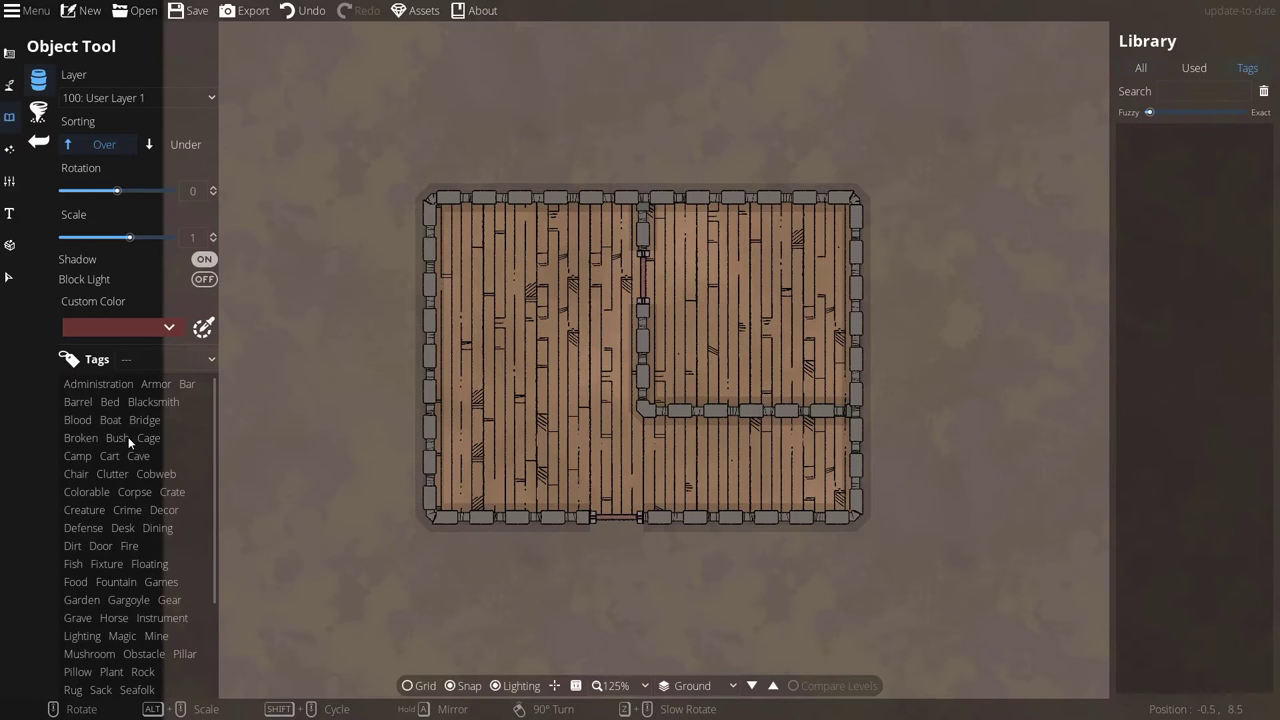
{"action": "left_click", "coordinate": [149, 364]}
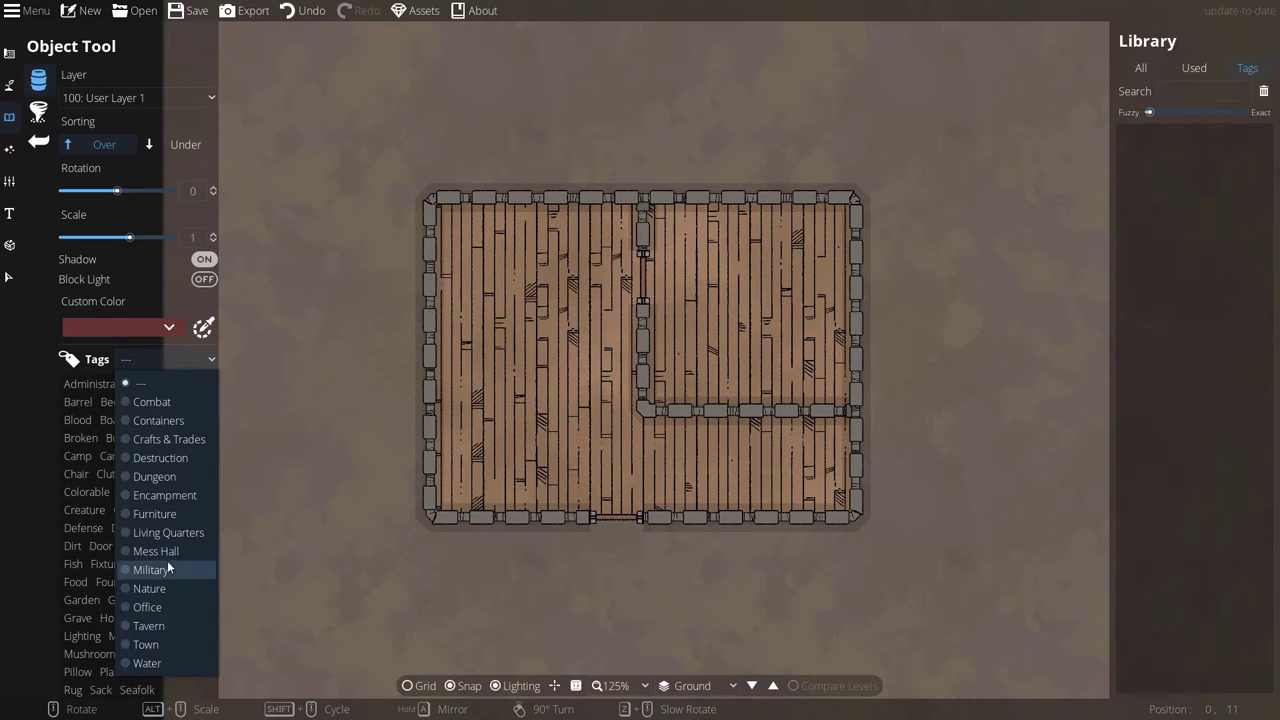
{"action": "left_click", "coordinate": [165, 459]}
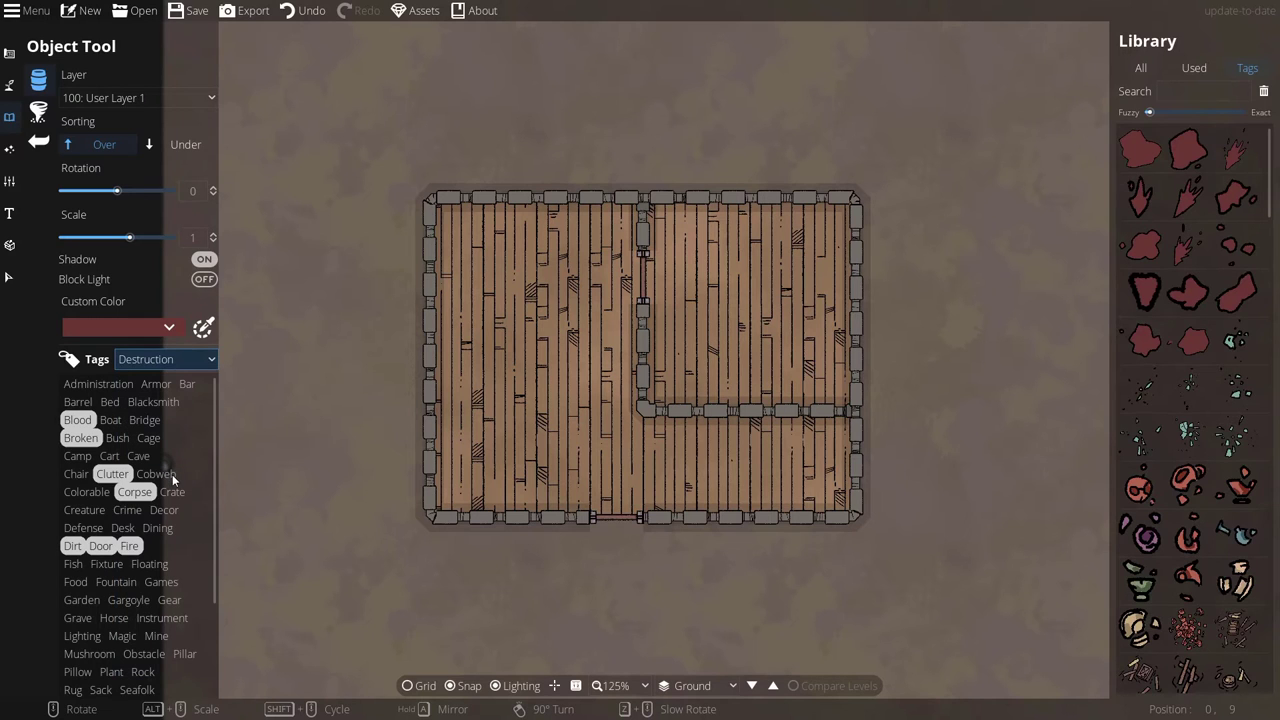
Filter the object library by the Tavern tag set and look through its objects.
{"action": "left_click", "coordinate": [175, 359]}
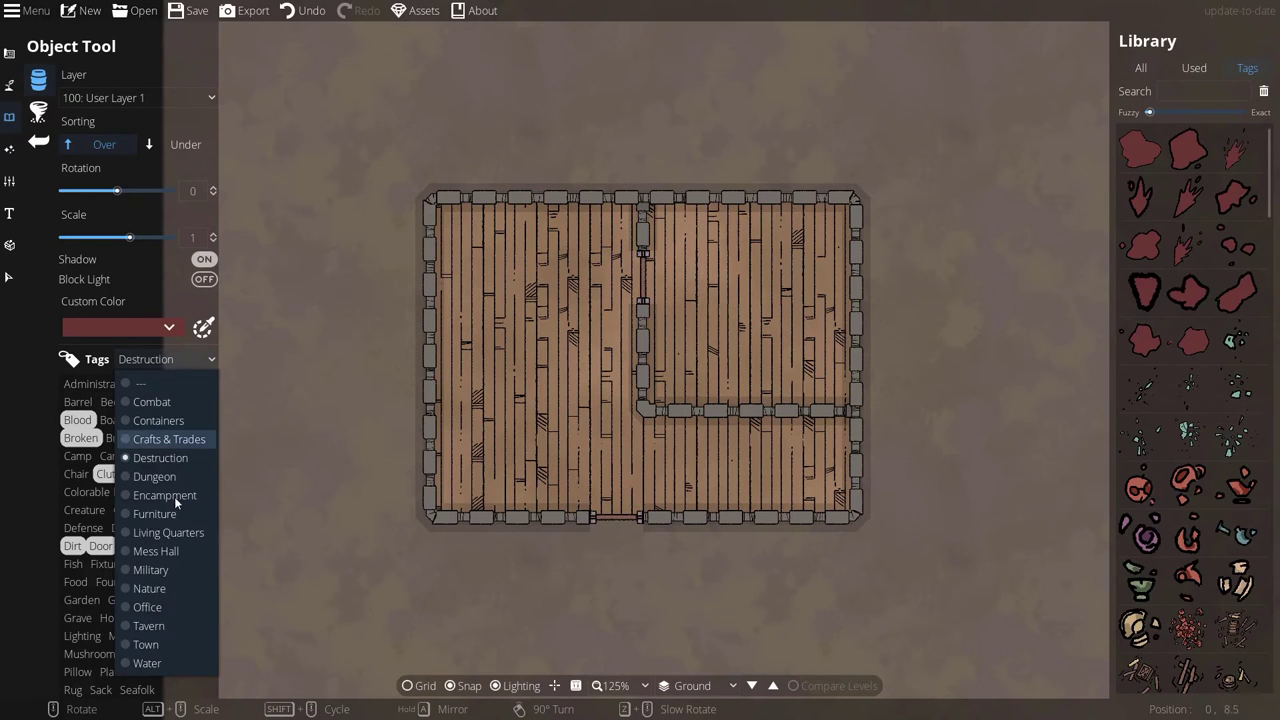
{"action": "left_click", "coordinate": [147, 626]}
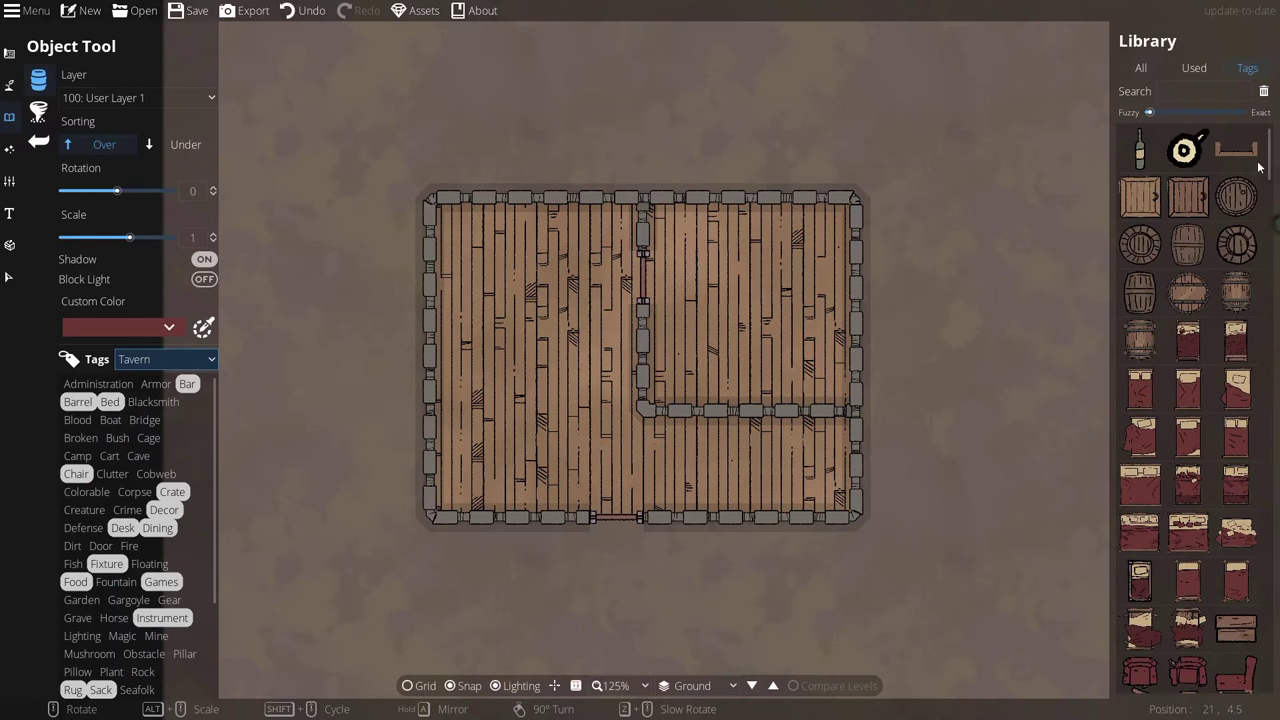
{"action": "left_click_drag", "start_coordinate": [1269, 170], "coordinate": [1232, 176]}
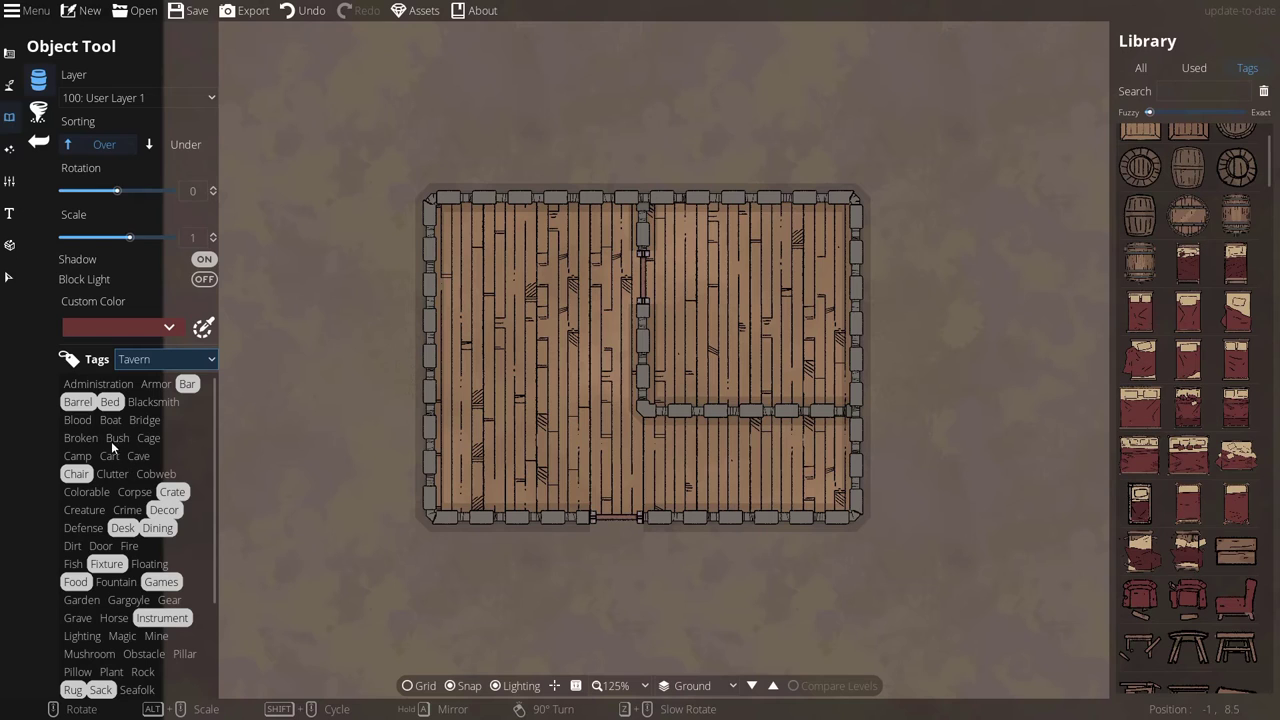
Build a custom library filter from the Bush, Magic, Mushroom, Thorn, Tree and Vines tags and browse its objects.
{"action": "left_click", "coordinate": [118, 439]}
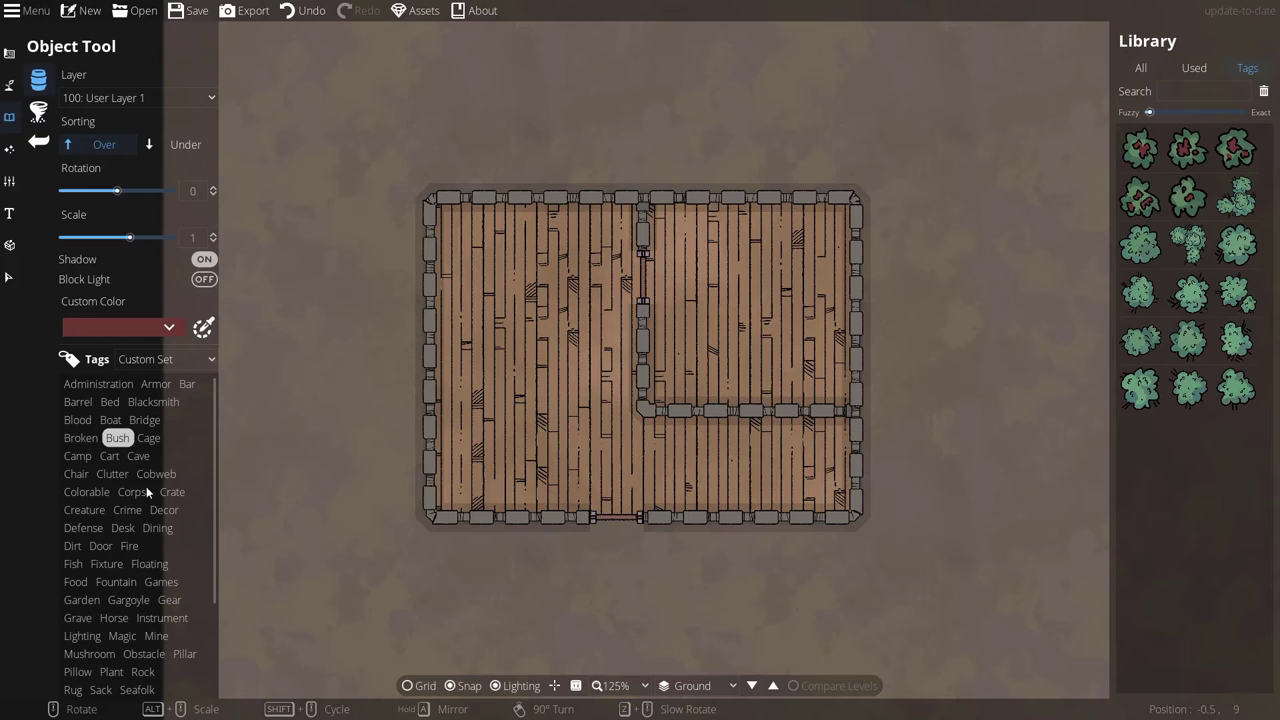
{"action": "scroll", "coordinate": [170, 578], "scroll_direction": "down", "scroll_amount": 2}
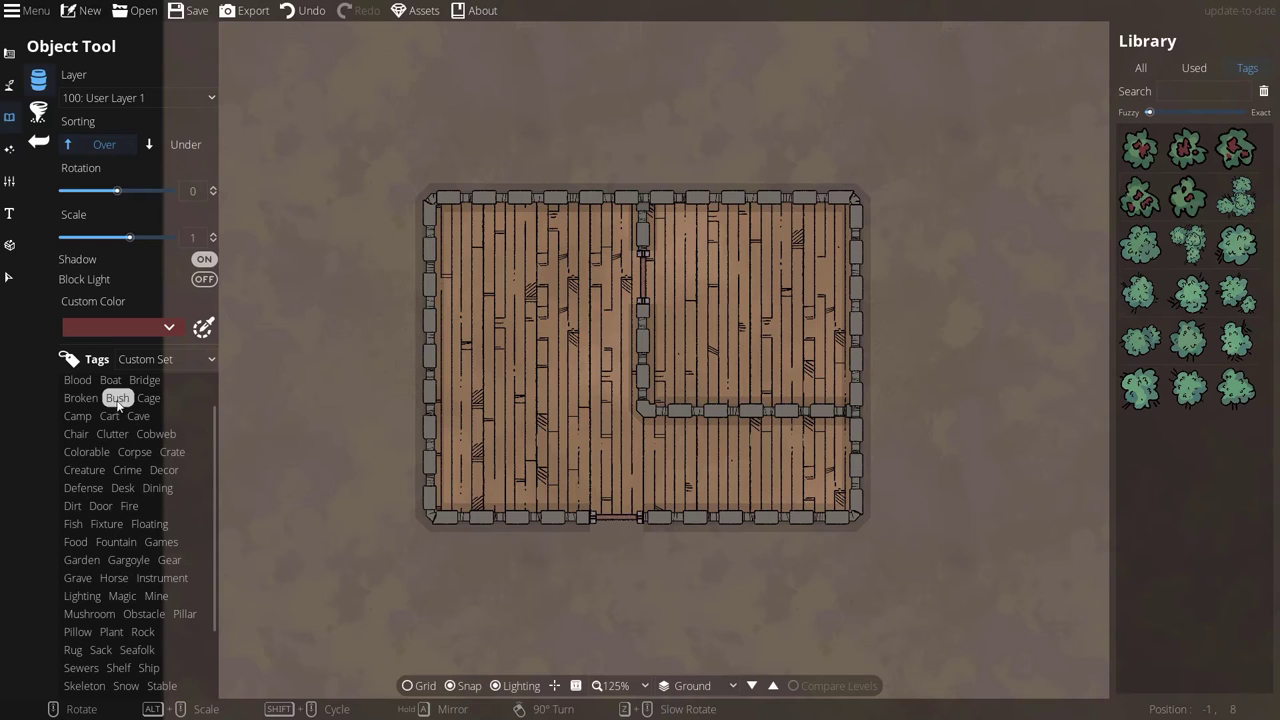
{"action": "left_click", "coordinate": [124, 595]}
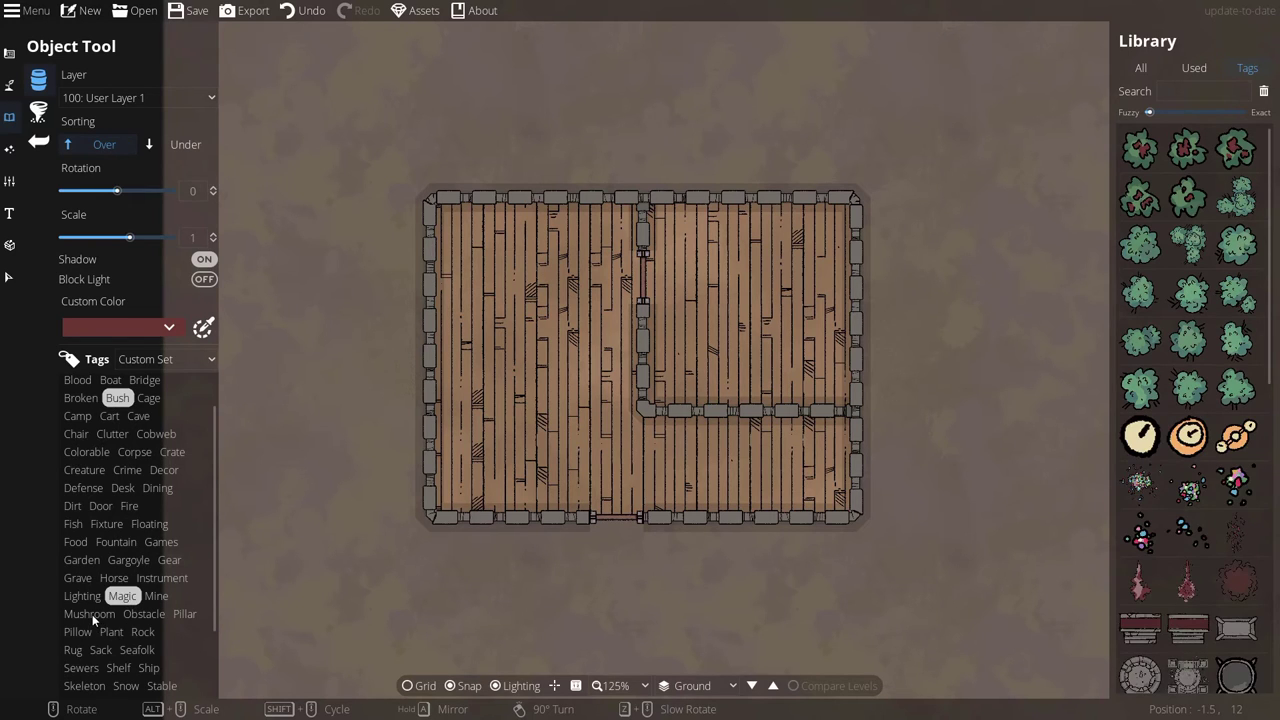
{"action": "left_click", "coordinate": [92, 614]}
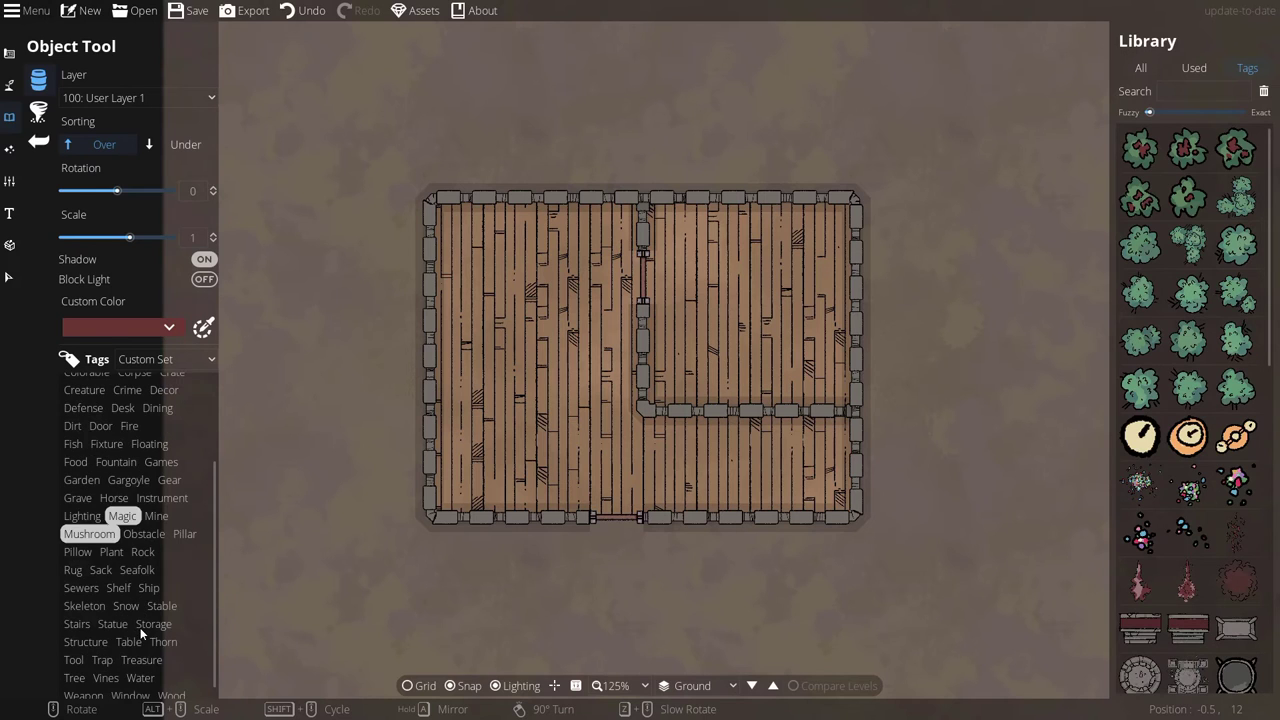
{"action": "scroll", "coordinate": [140, 627], "scroll_direction": "down", "scroll_amount": 1}
{"action": "scroll", "coordinate": [145, 597], "scroll_direction": "down", "scroll_amount": 3}
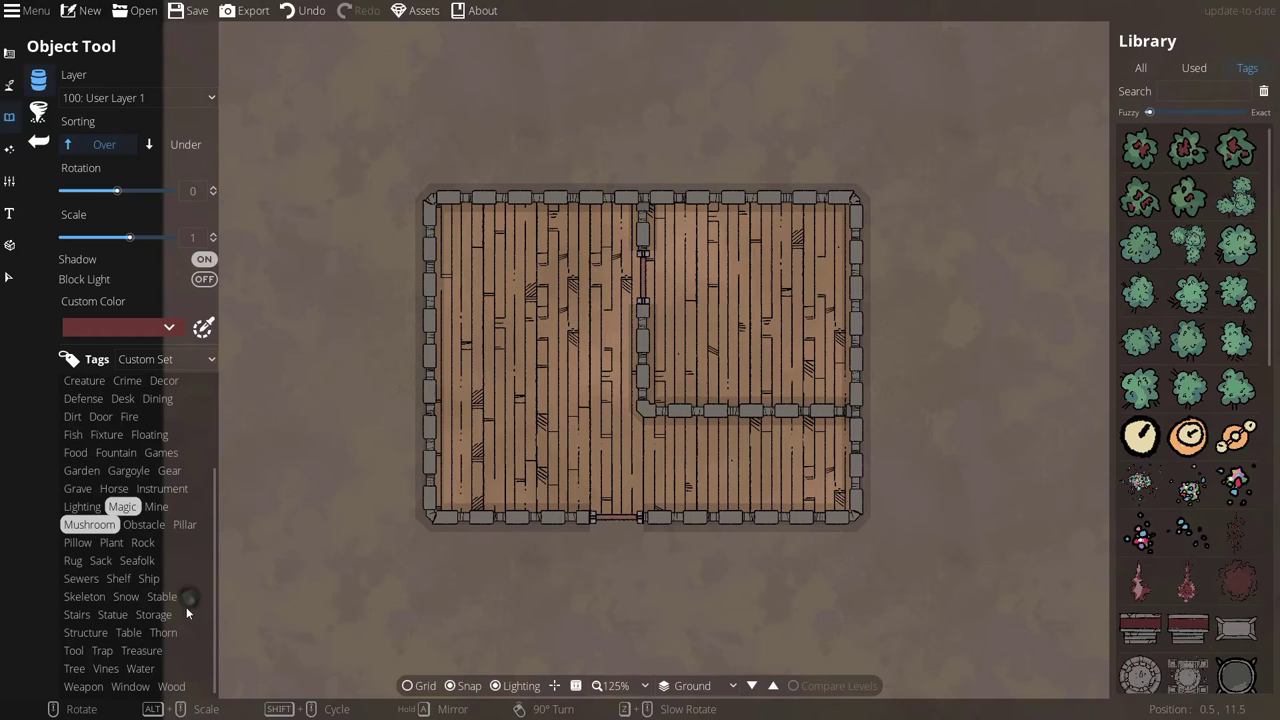
{"action": "left_click", "coordinate": [165, 631]}
{"action": "left_click", "coordinate": [75, 669]}
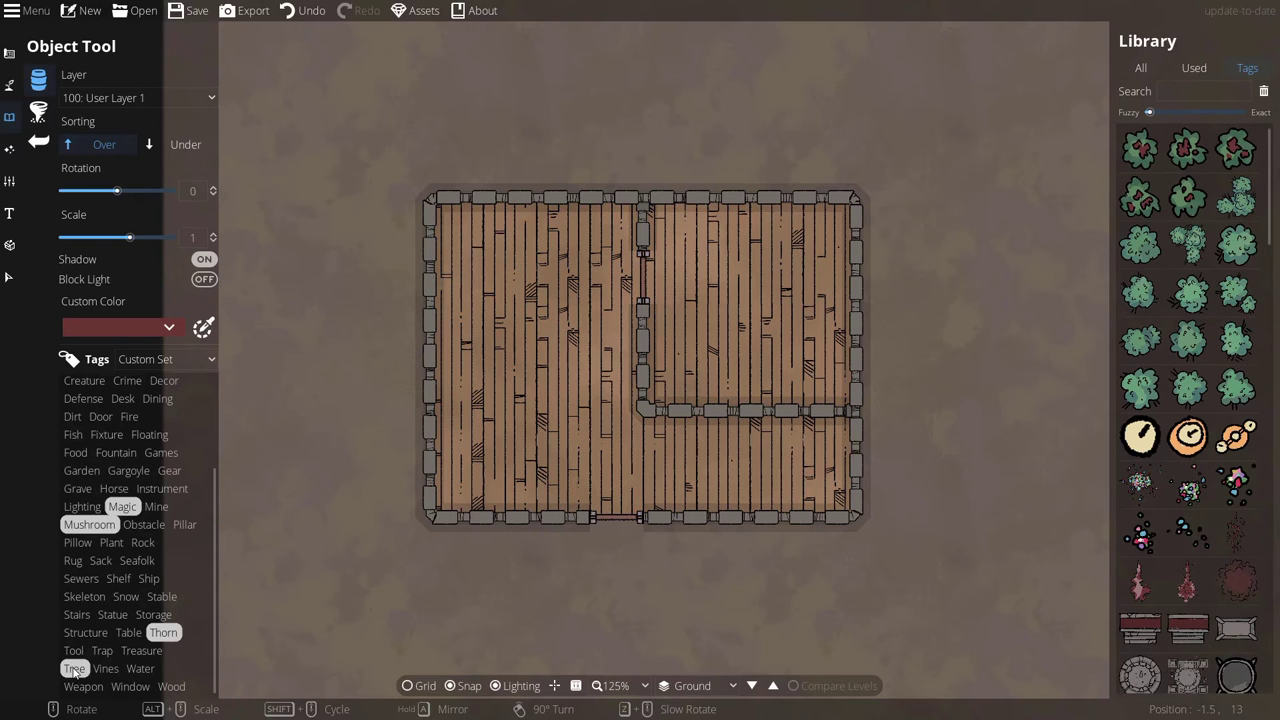
{"action": "left_click", "coordinate": [108, 670]}
{"action": "left_click_drag", "start_coordinate": [1268, 179], "coordinate": [1219, 293]}
{"action": "scroll", "coordinate": [1220, 292], "scroll_direction": "up", "scroll_amount": 3}
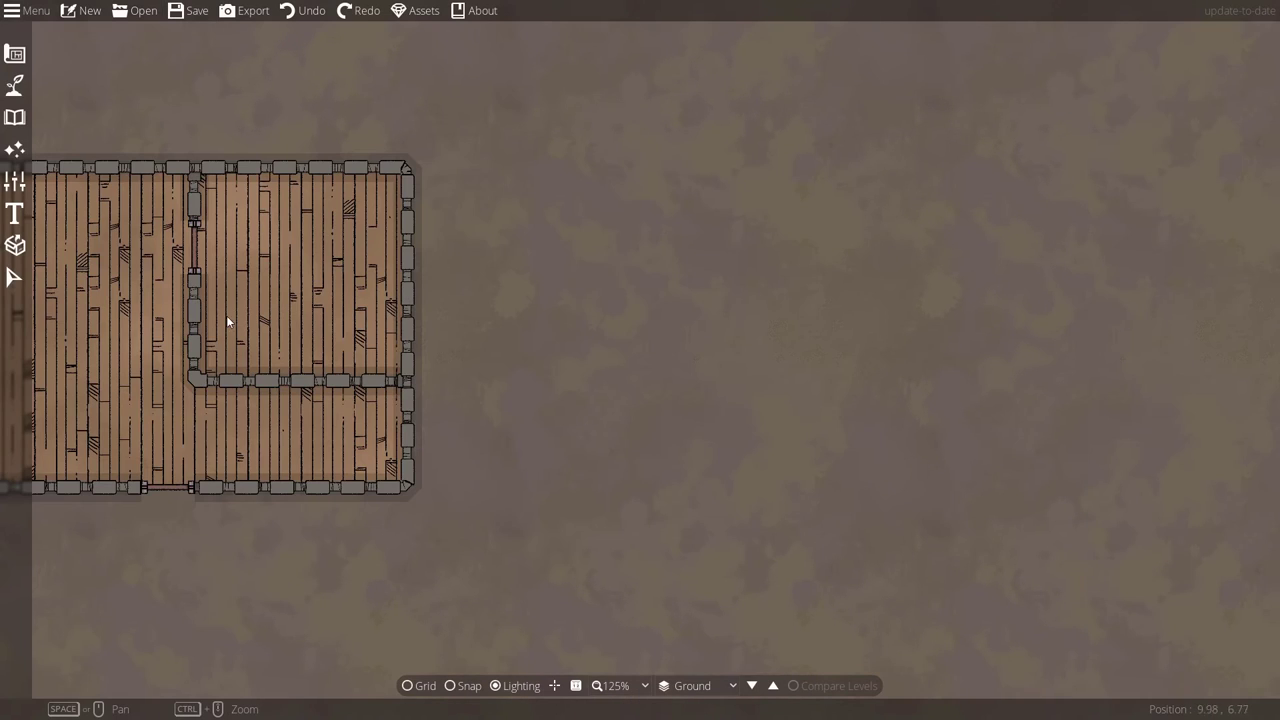
Draw a plain white rectangle with the Pattern Shape Tool on the open ground right of the building.
{"action": "left_click", "coordinate": [15, 53]}
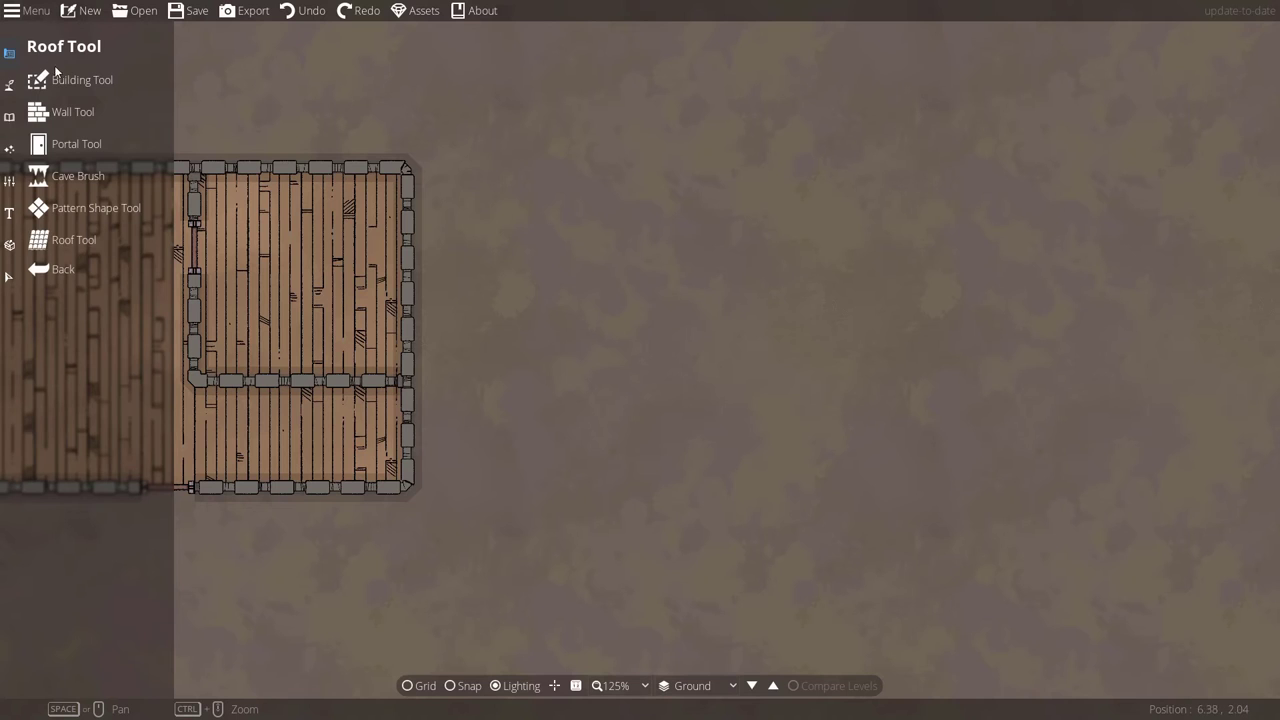
{"action": "left_click", "coordinate": [55, 214]}
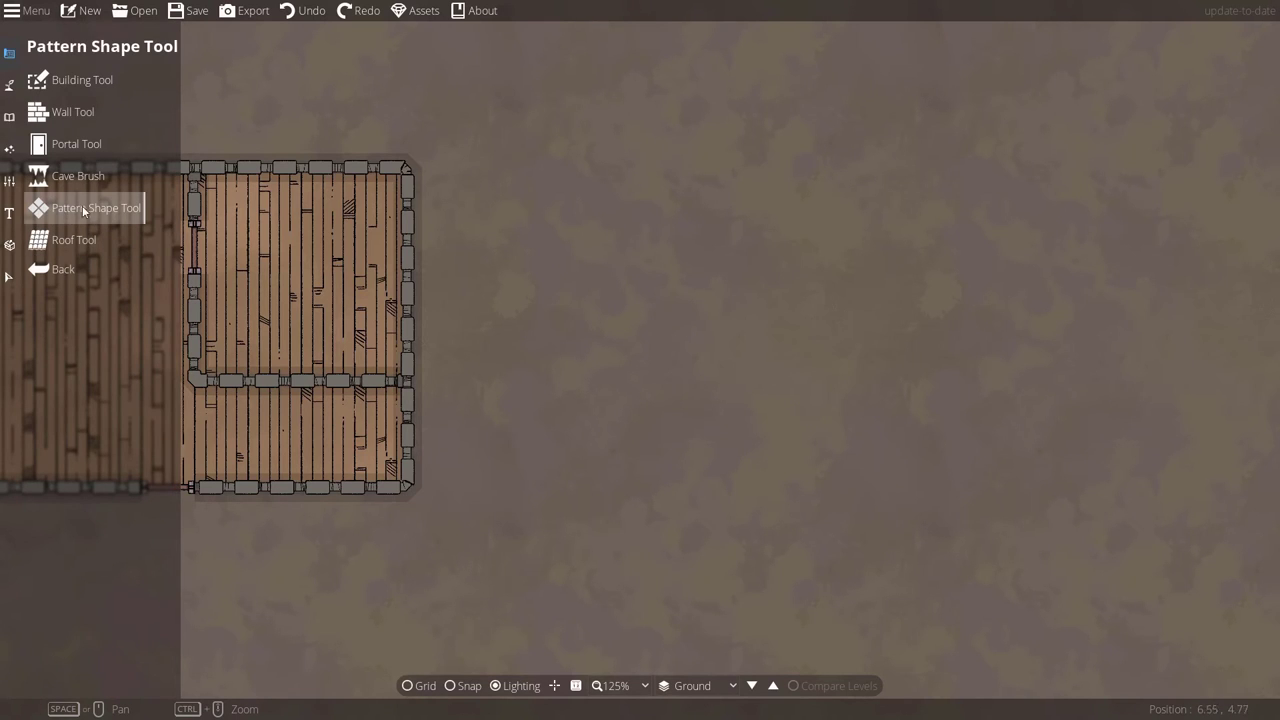
{"action": "left_click", "coordinate": [82, 207]}
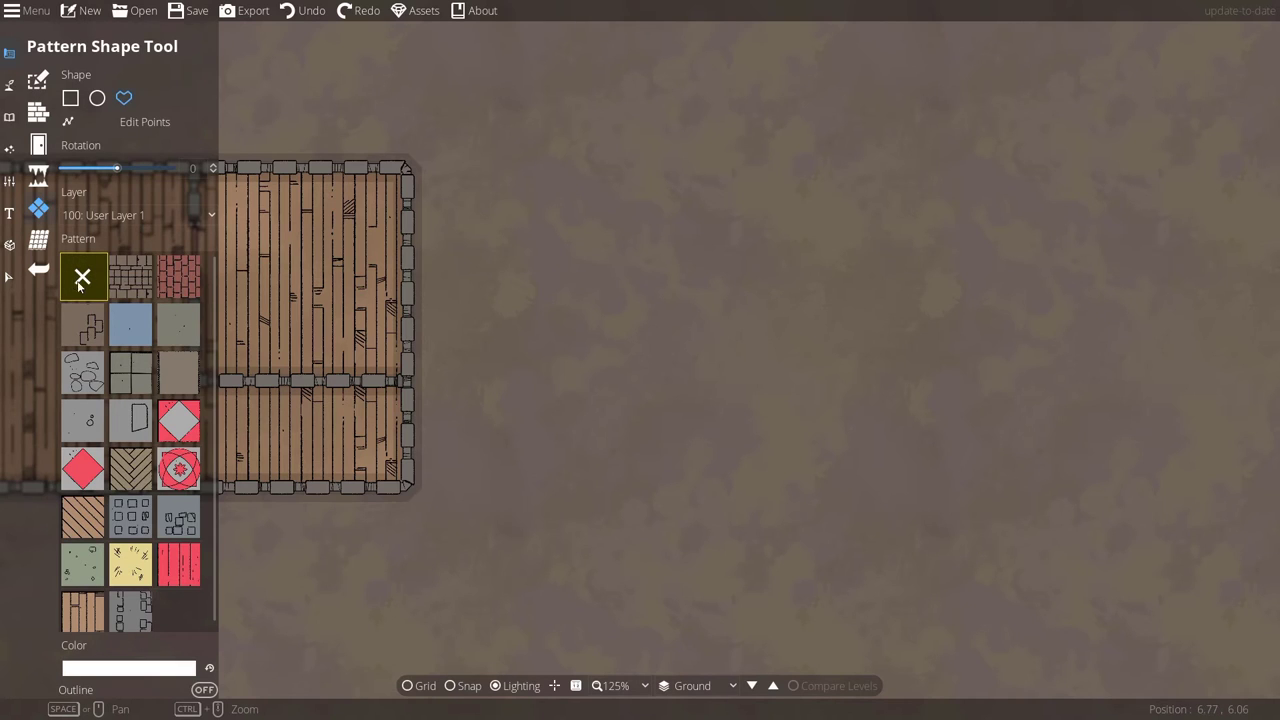
{"action": "left_click", "coordinate": [71, 99]}
{"action": "left_click_drag", "start_coordinate": [469, 150], "coordinate": [802, 384]}
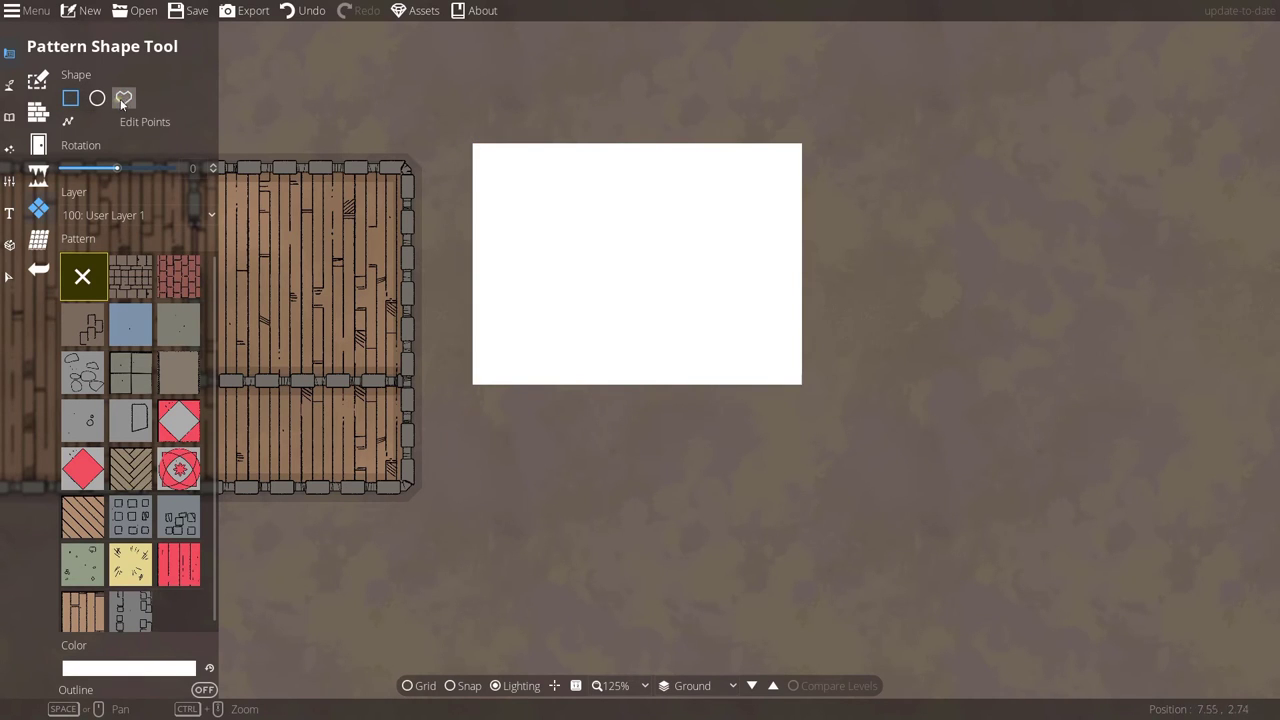
Draw a plain white, irregular seven-cornered custom shape on the ground below and right of the white rectangle.
{"action": "left_click", "coordinate": [124, 101]}
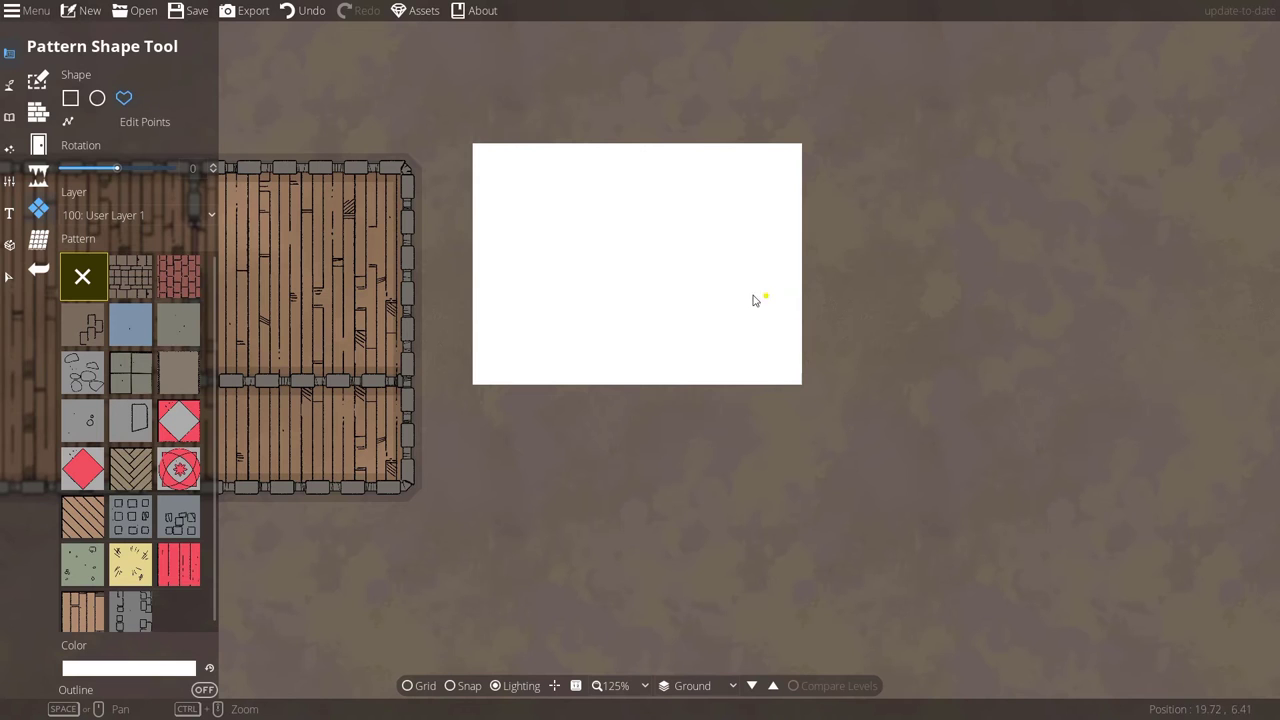
{"action": "left_click_drag", "start_coordinate": [753, 294], "coordinate": [520, 276]}
{"action": "left_click", "coordinate": [399, 437]}
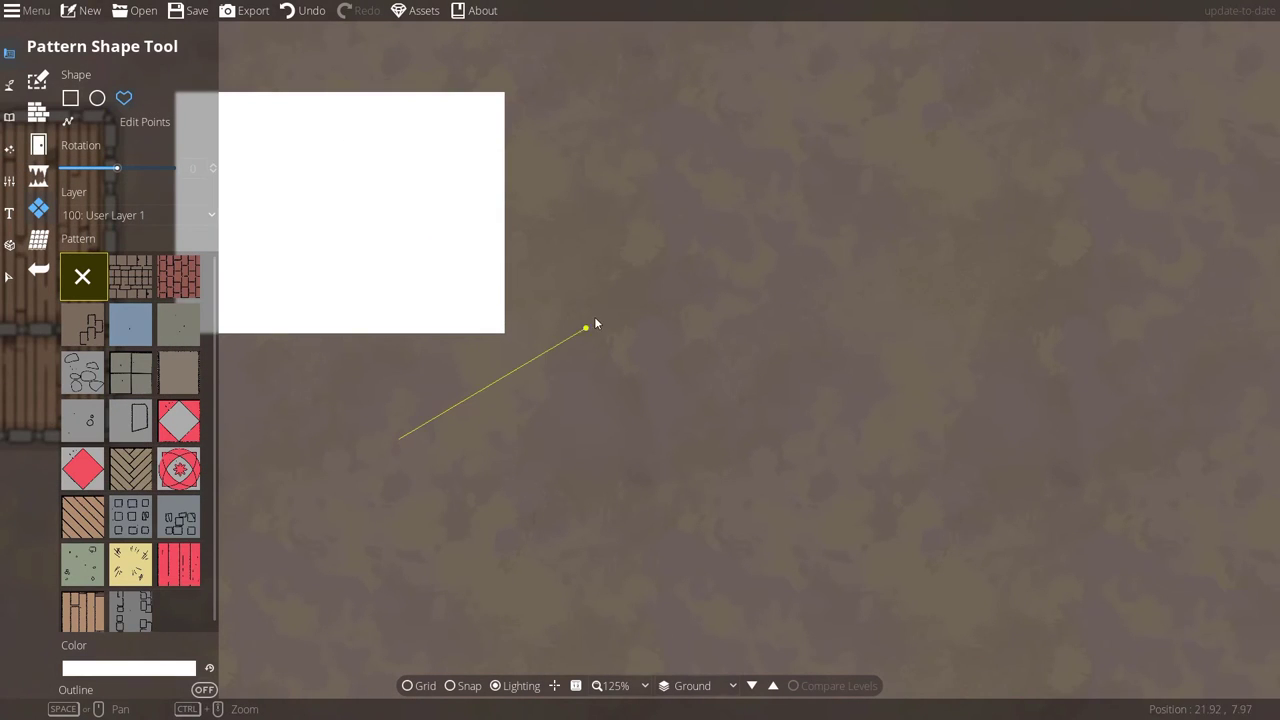
{"action": "left_click", "coordinate": [594, 318]}
{"action": "left_click", "coordinate": [812, 541]}
{"action": "left_click", "coordinate": [766, 528]}
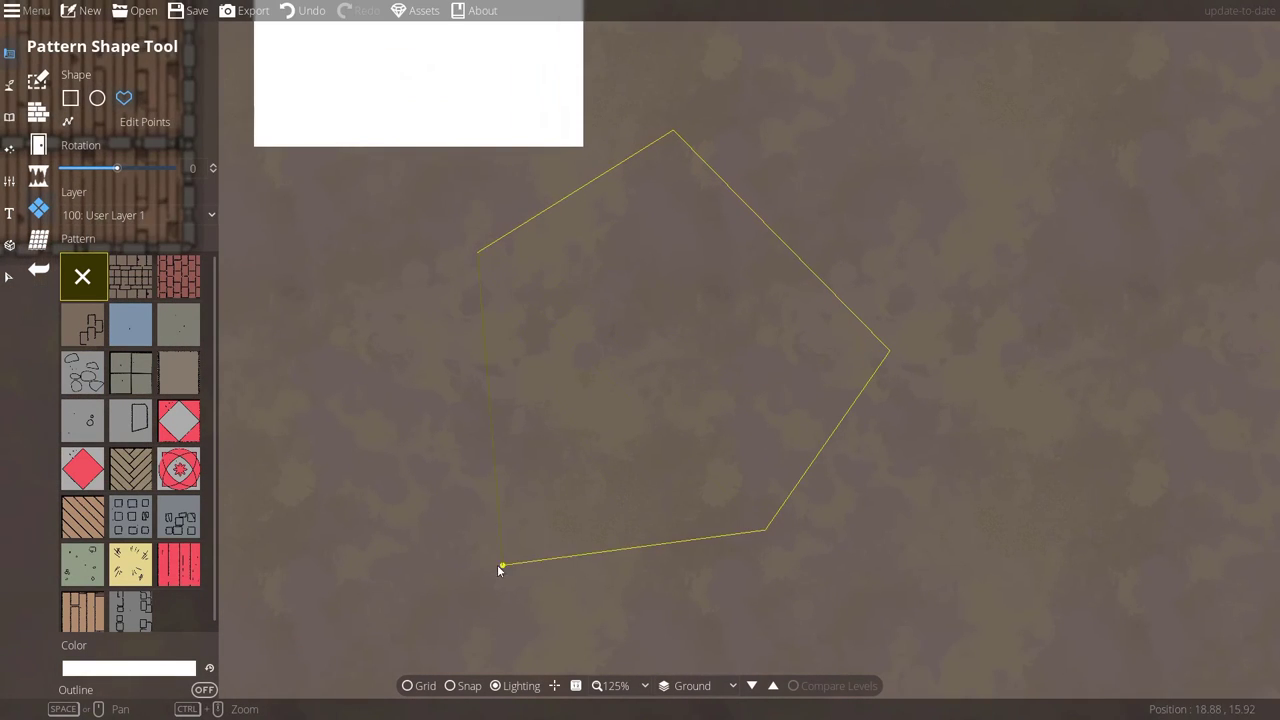
{"action": "left_click", "coordinate": [498, 564]}
{"action": "left_click", "coordinate": [408, 487]}
{"action": "left_click", "coordinate": [518, 394]}
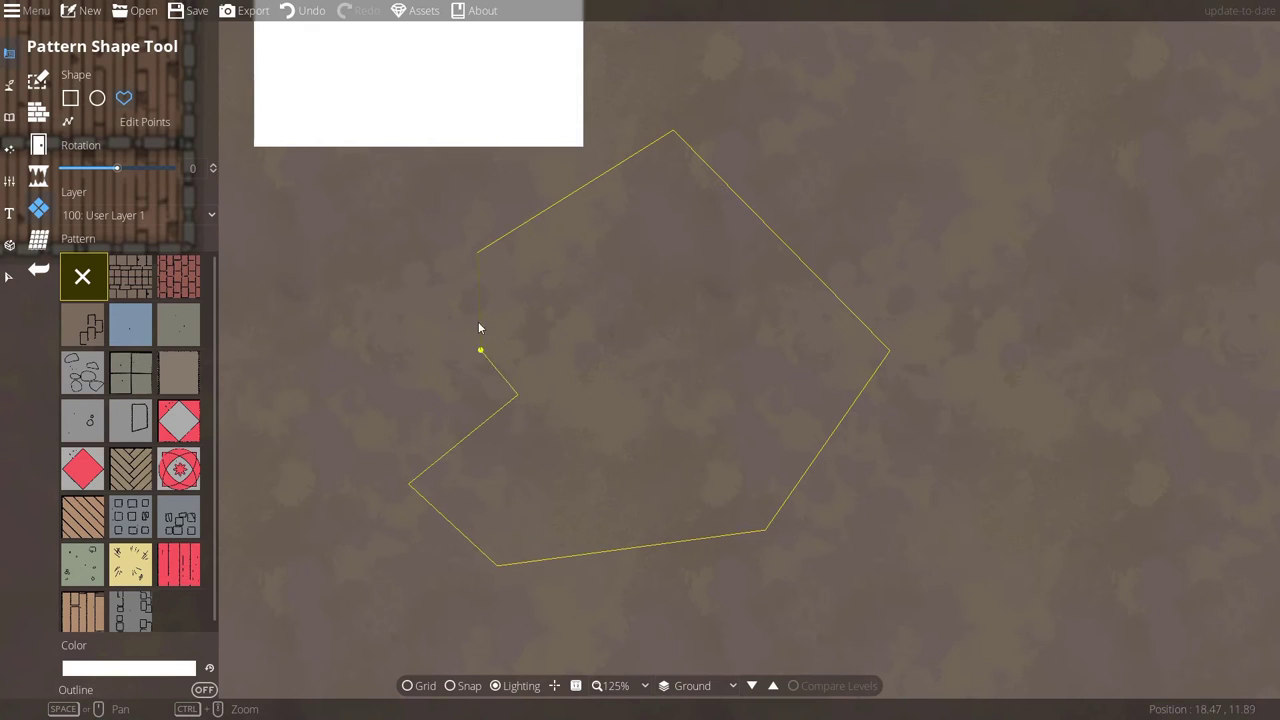
{"action": "left_click", "coordinate": [477, 253]}
Change the plain pattern's color to a bright, fully saturated green.
{"action": "scroll", "coordinate": [158, 602], "scroll_direction": "down", "scroll_amount": 1}
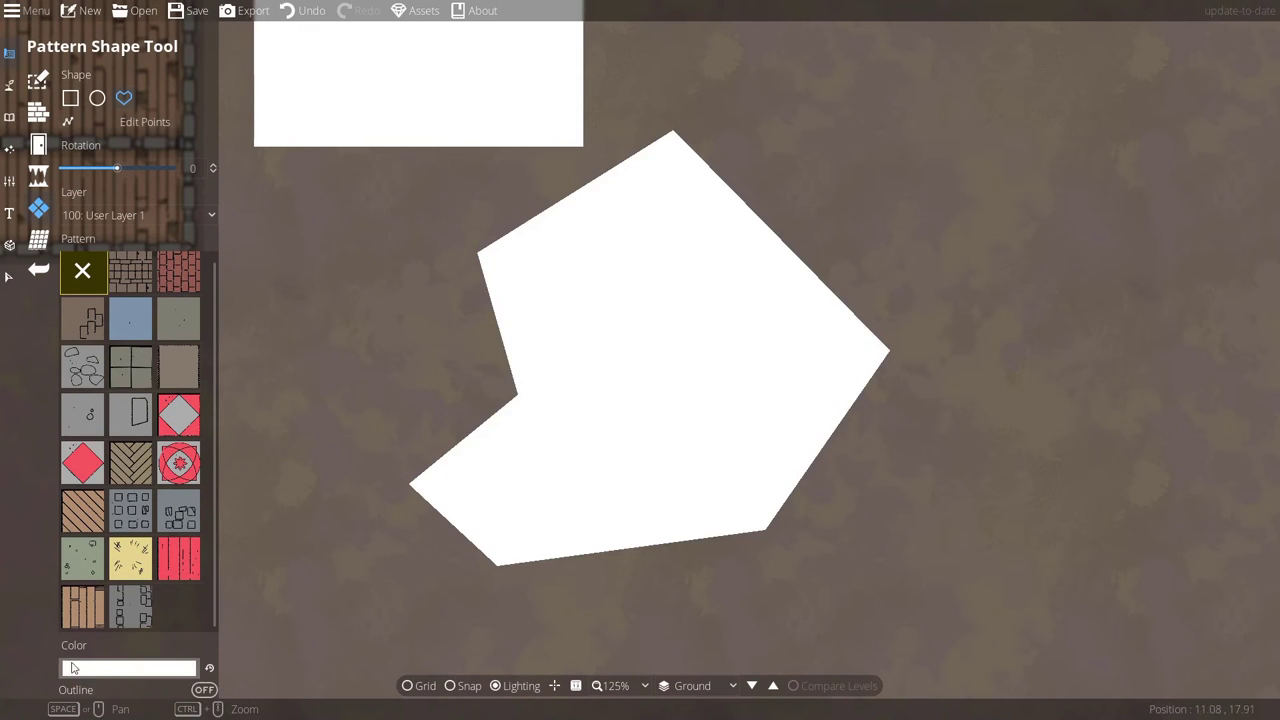
{"action": "left_click", "coordinate": [110, 667]}
{"action": "left_click_drag", "start_coordinate": [167, 412], "coordinate": [182, 333]}
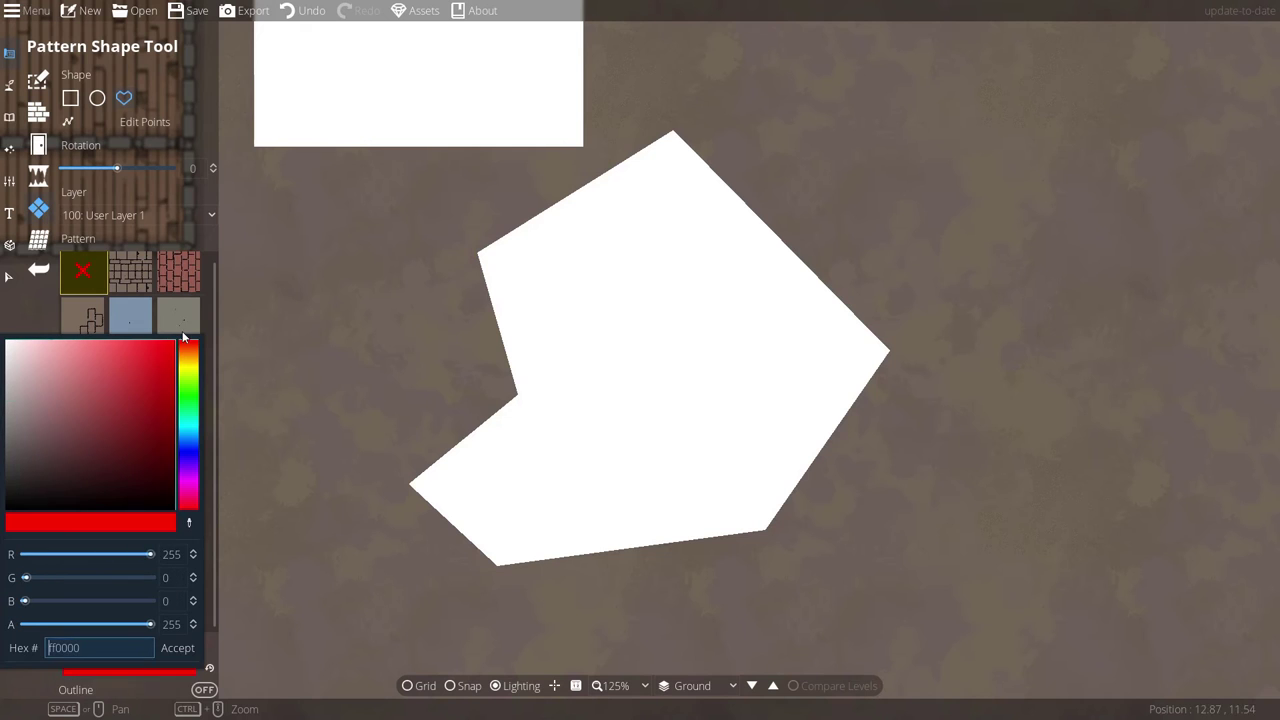
{"action": "left_click", "coordinate": [190, 387]}
Draw a closed five-cornered custom shape in the green color on the open ground right of the white polygon.
{"action": "left_click_drag", "start_coordinate": [651, 299], "coordinate": [392, 418]}
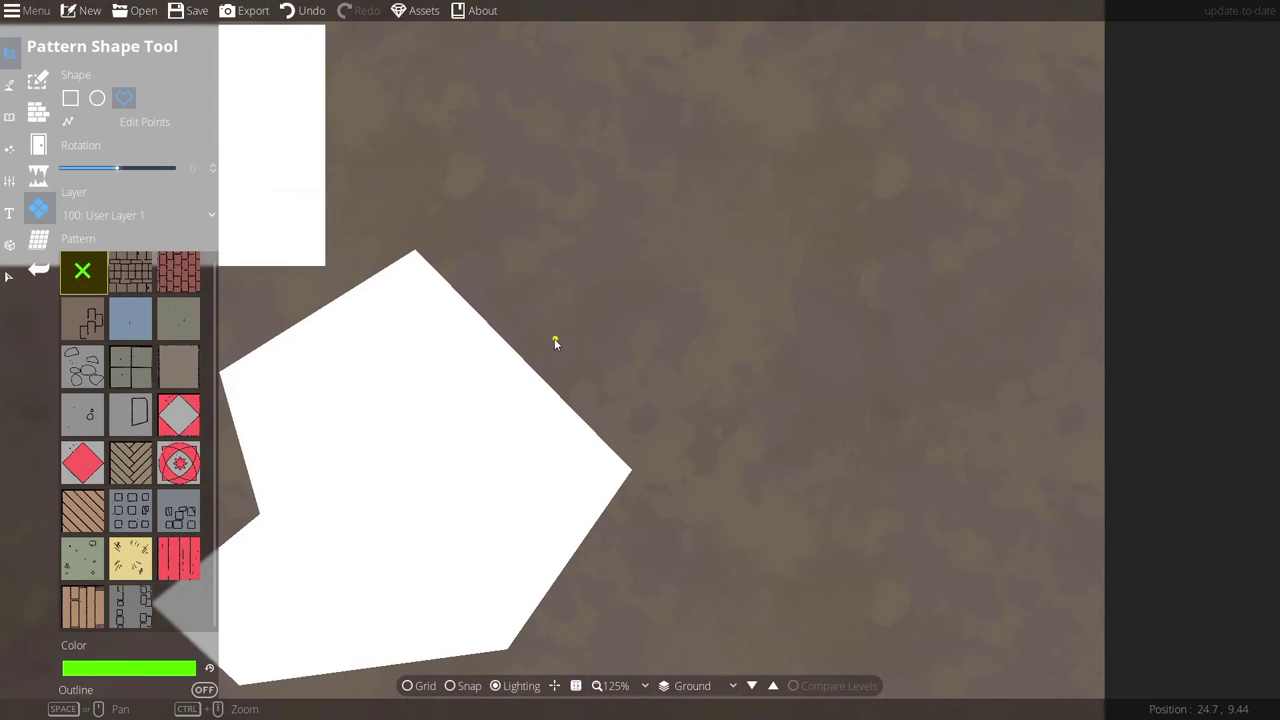
{"action": "left_click", "coordinate": [554, 338]}
{"action": "left_click", "coordinate": [557, 163]}
{"action": "left_click", "coordinate": [852, 175]}
{"action": "left_click", "coordinate": [854, 444]}
{"action": "left_click", "coordinate": [638, 413]}
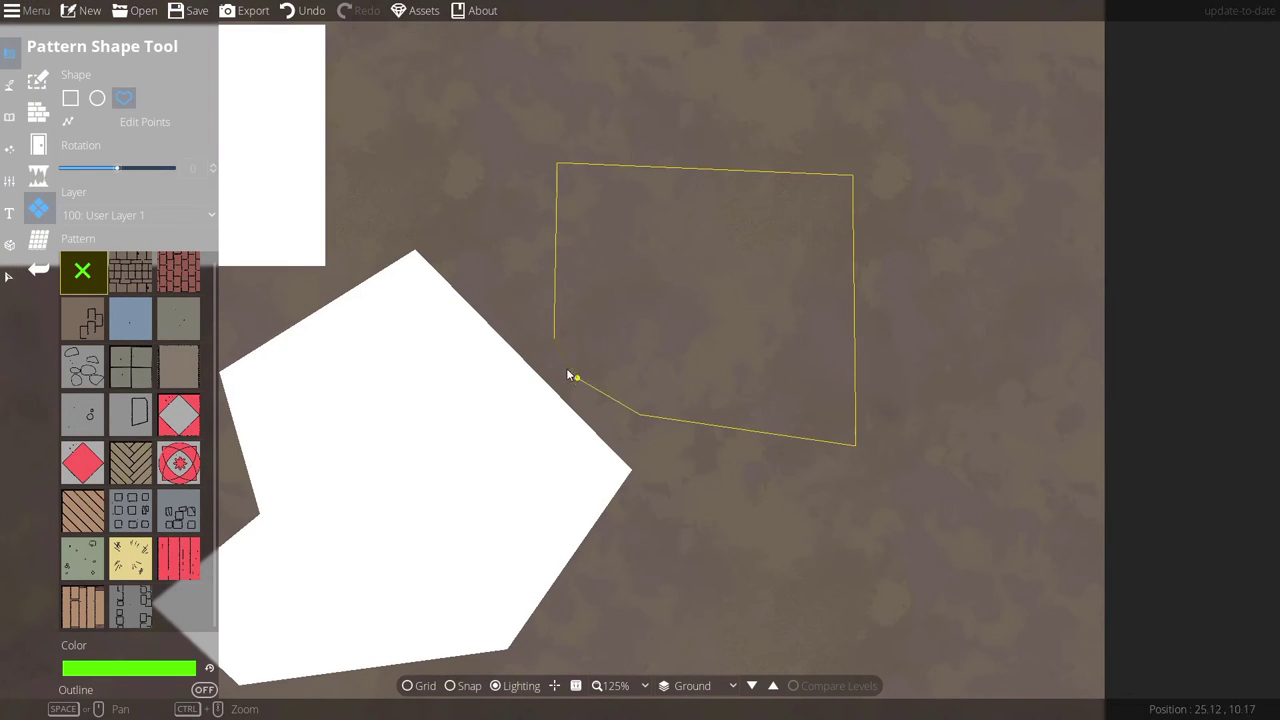
{"action": "left_click", "coordinate": [554, 340]}
{"action": "key", "text": "Left"}
{"action": "key", "text": "Down"}
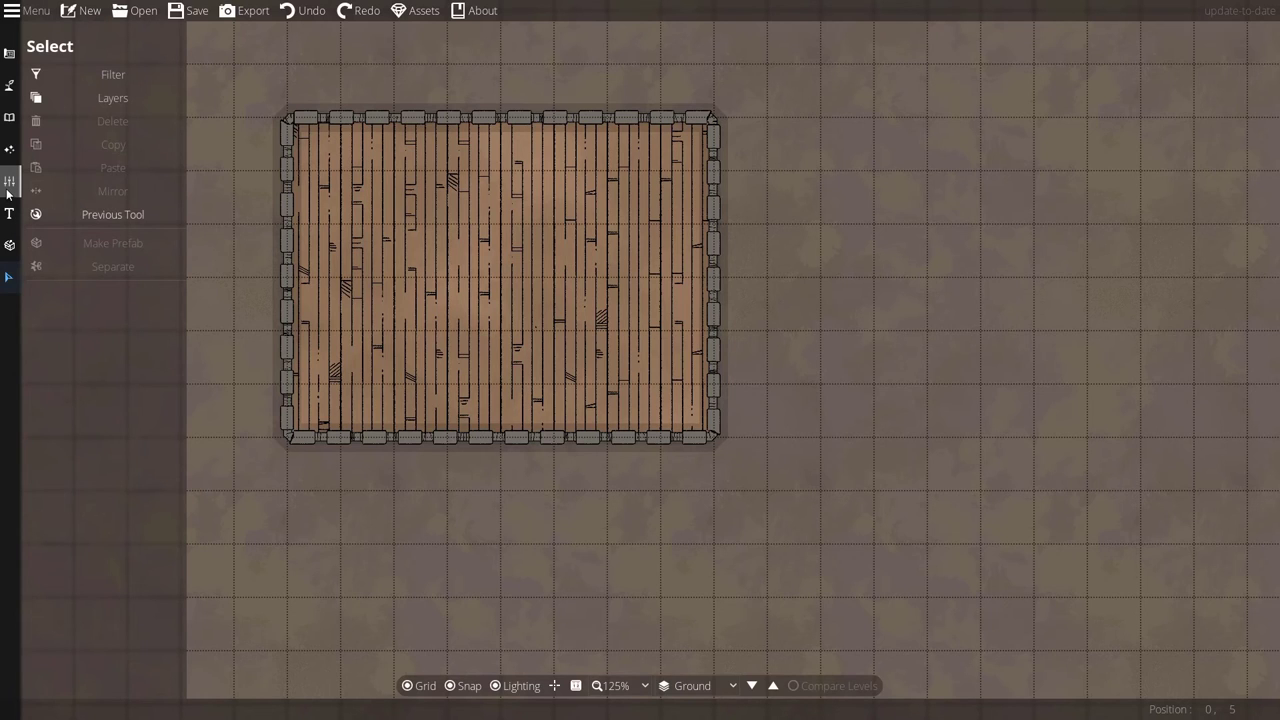
Set the environment's ambient light to a pale warm orange.
{"action": "left_click", "coordinate": [8, 184]}
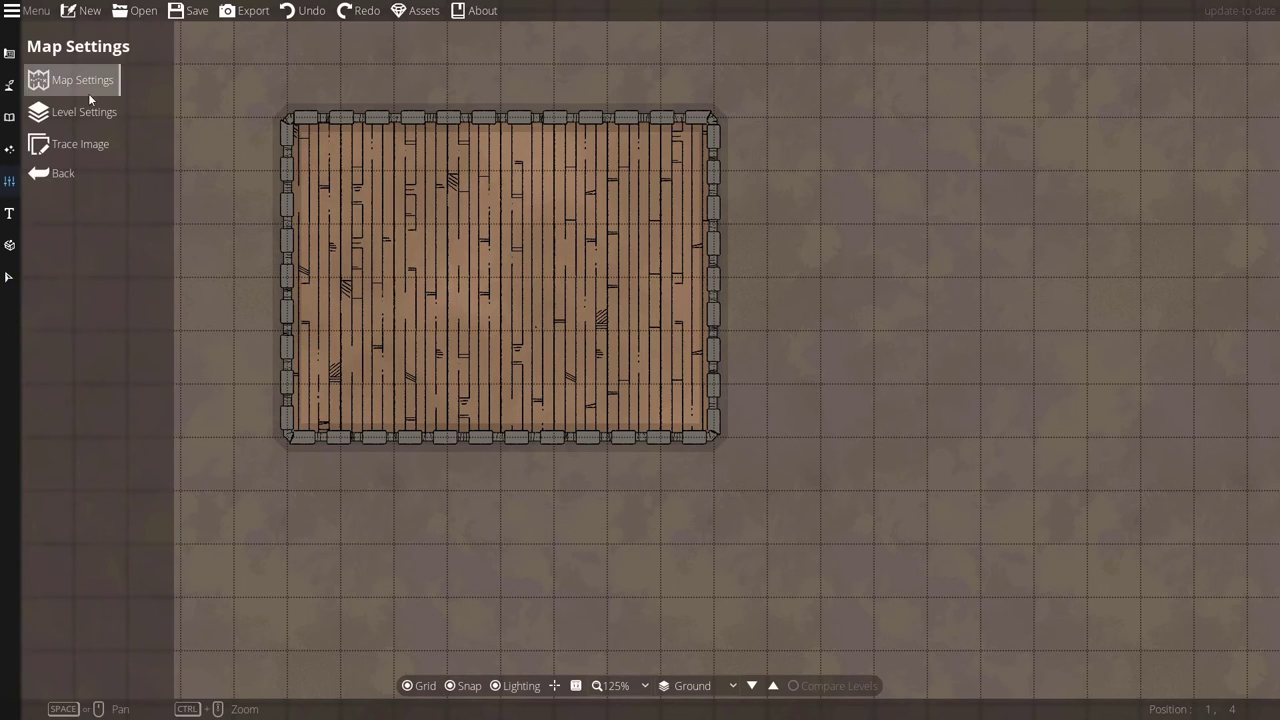
{"action": "left_click", "coordinate": [9, 150]}
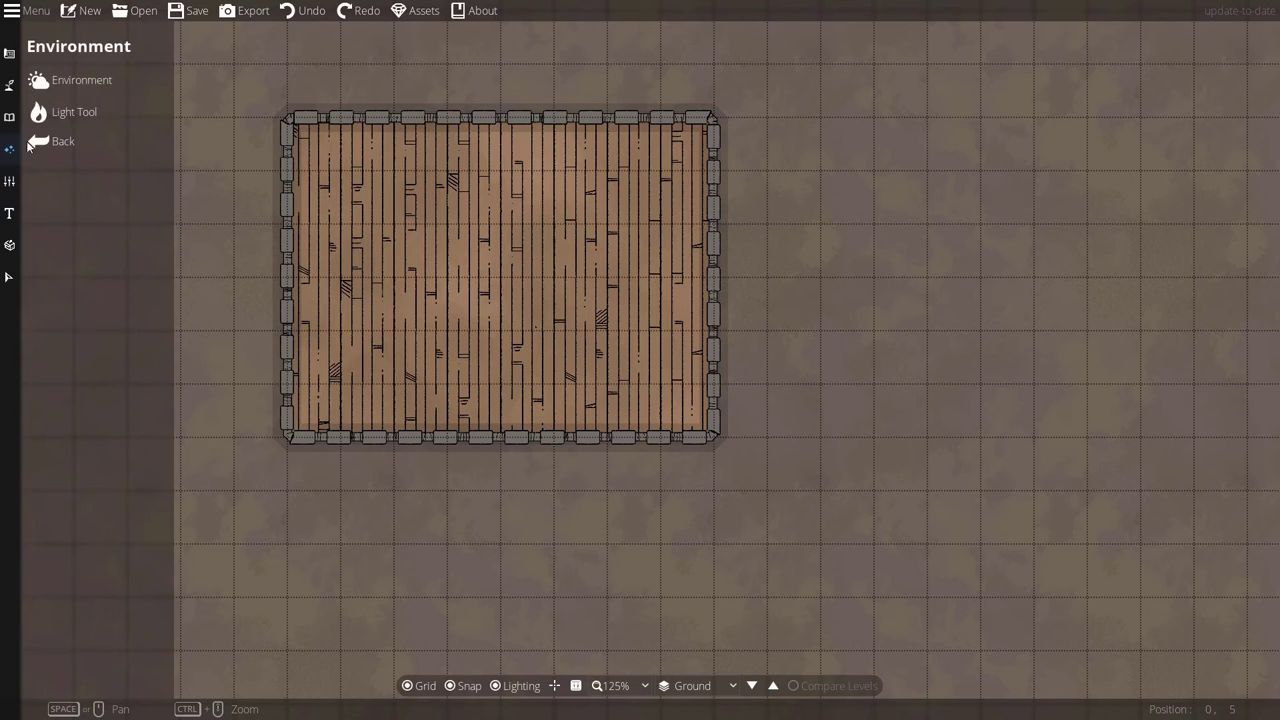
{"action": "left_click", "coordinate": [78, 86]}
{"action": "left_click", "coordinate": [100, 97]}
{"action": "left_click", "coordinate": [190, 30]}
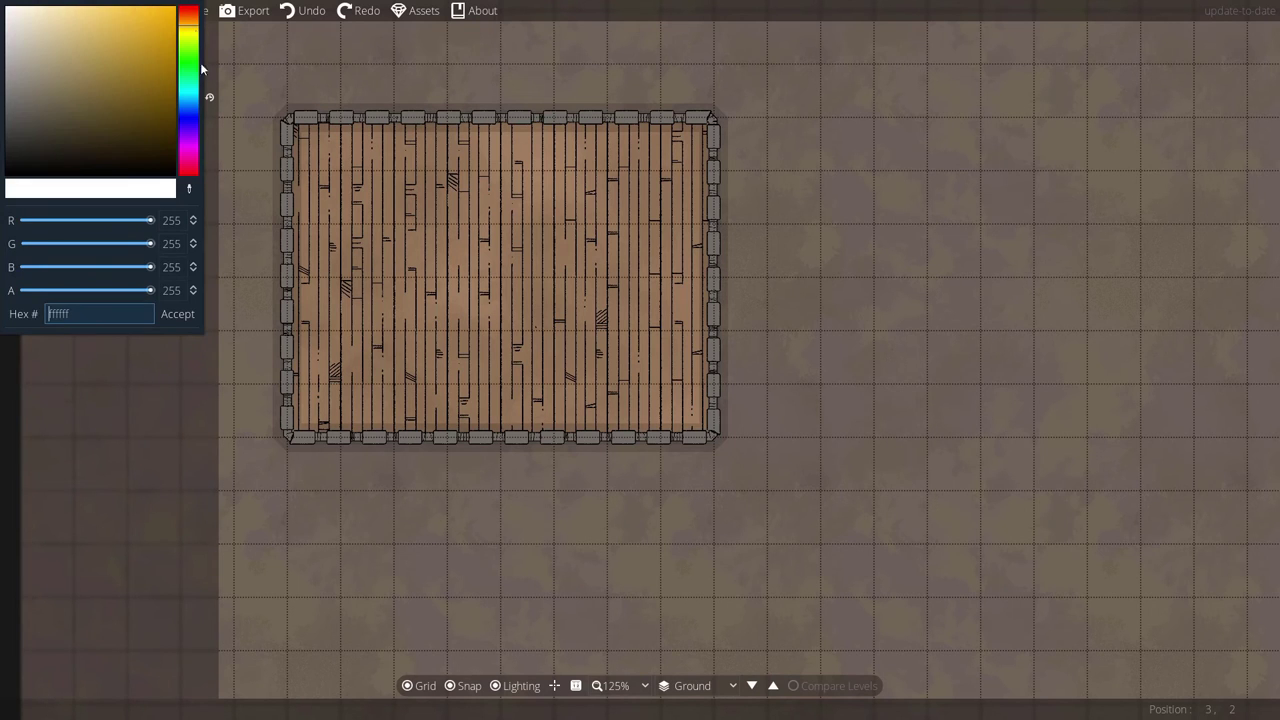
{"action": "left_click_drag", "start_coordinate": [113, 30], "coordinate": [50, 14]}
{"action": "left_click", "coordinate": [184, 21]}
{"action": "left_click", "coordinate": [109, 465]}
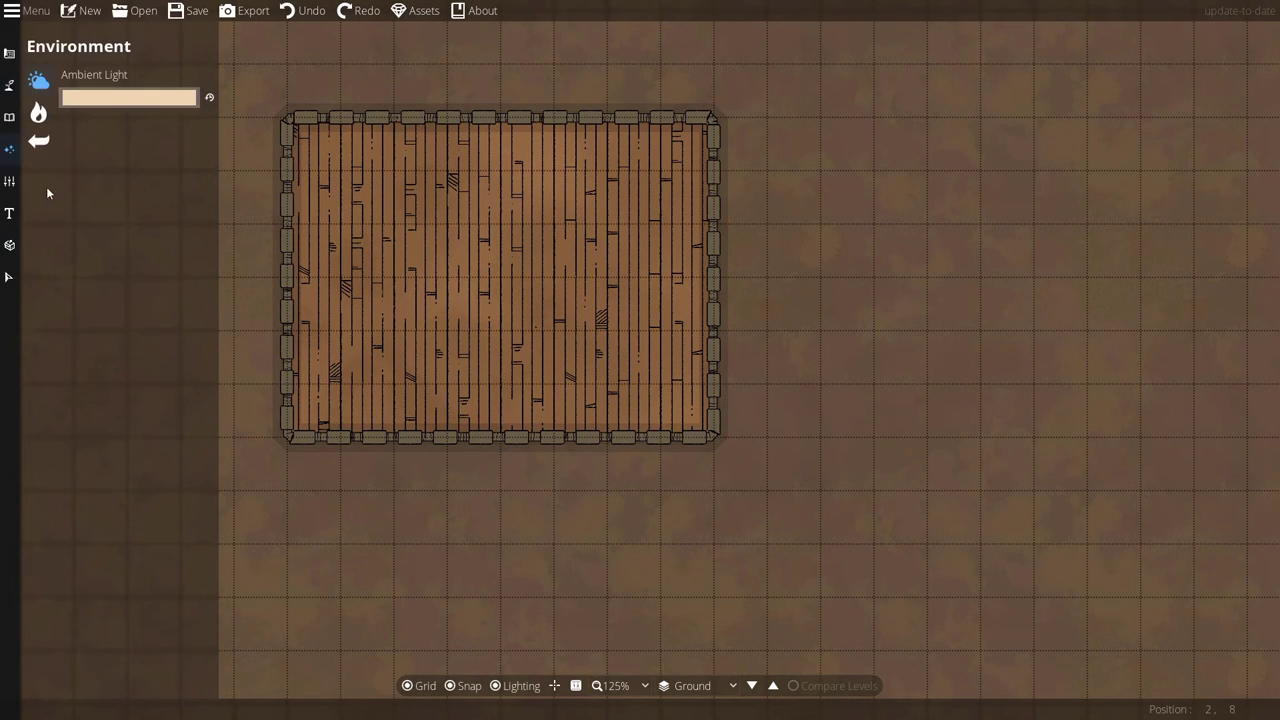
Set the Pattern Shape Tool's plain pattern color to semi-transparent black, 000000 with alpha lowered to roughly half.
{"action": "left_click", "coordinate": [9, 52]}
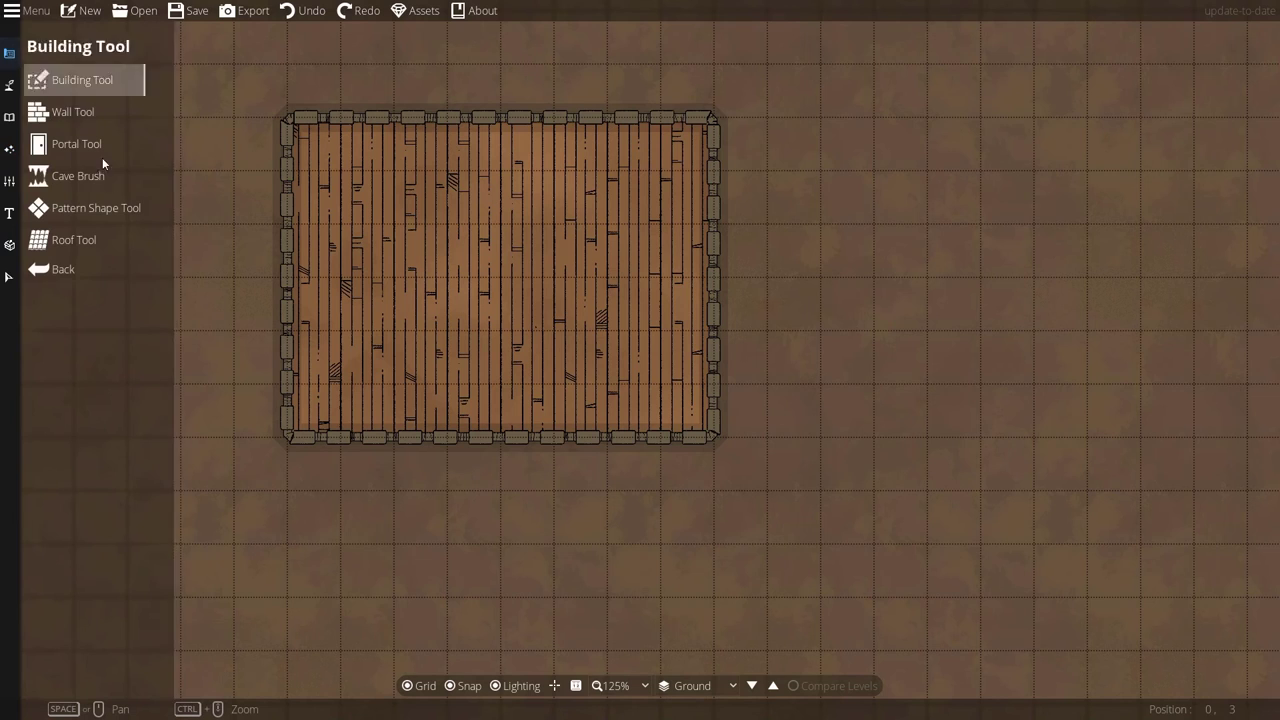
{"action": "left_click", "coordinate": [83, 214]}
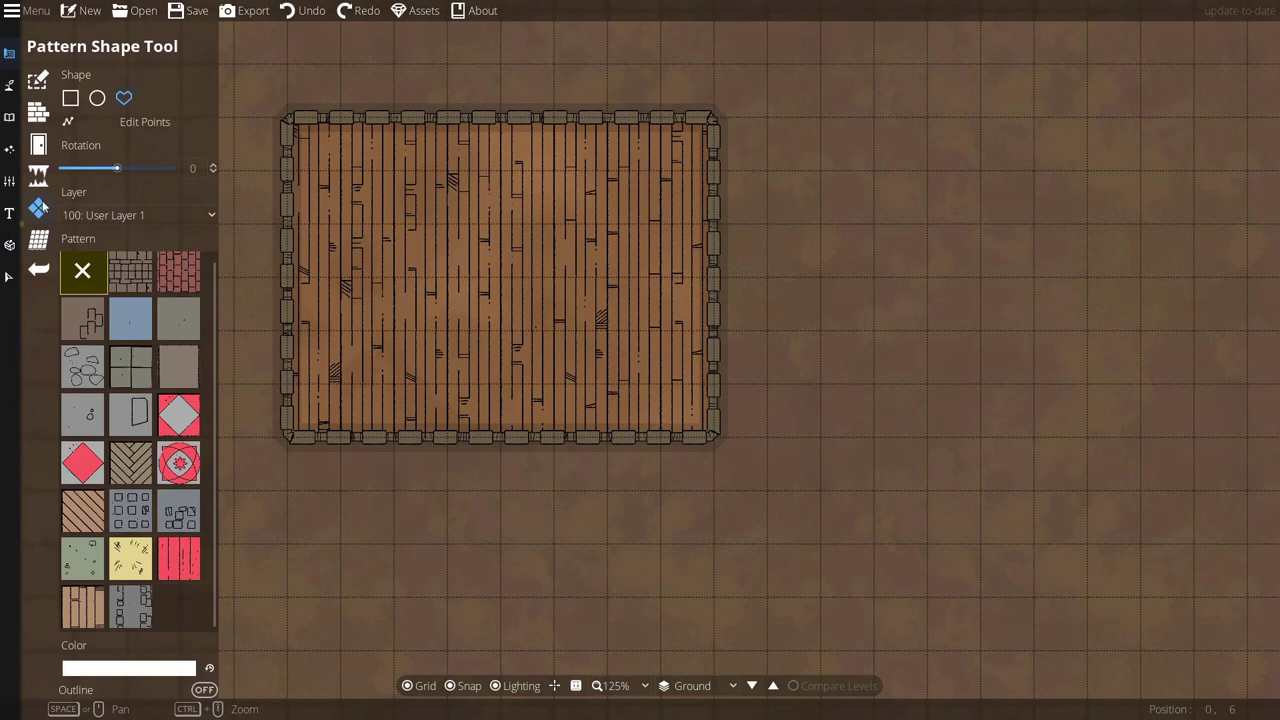
{"action": "left_click", "coordinate": [138, 668]}
{"action": "left_click_drag", "start_coordinate": [132, 447], "coordinate": [43, 571]}
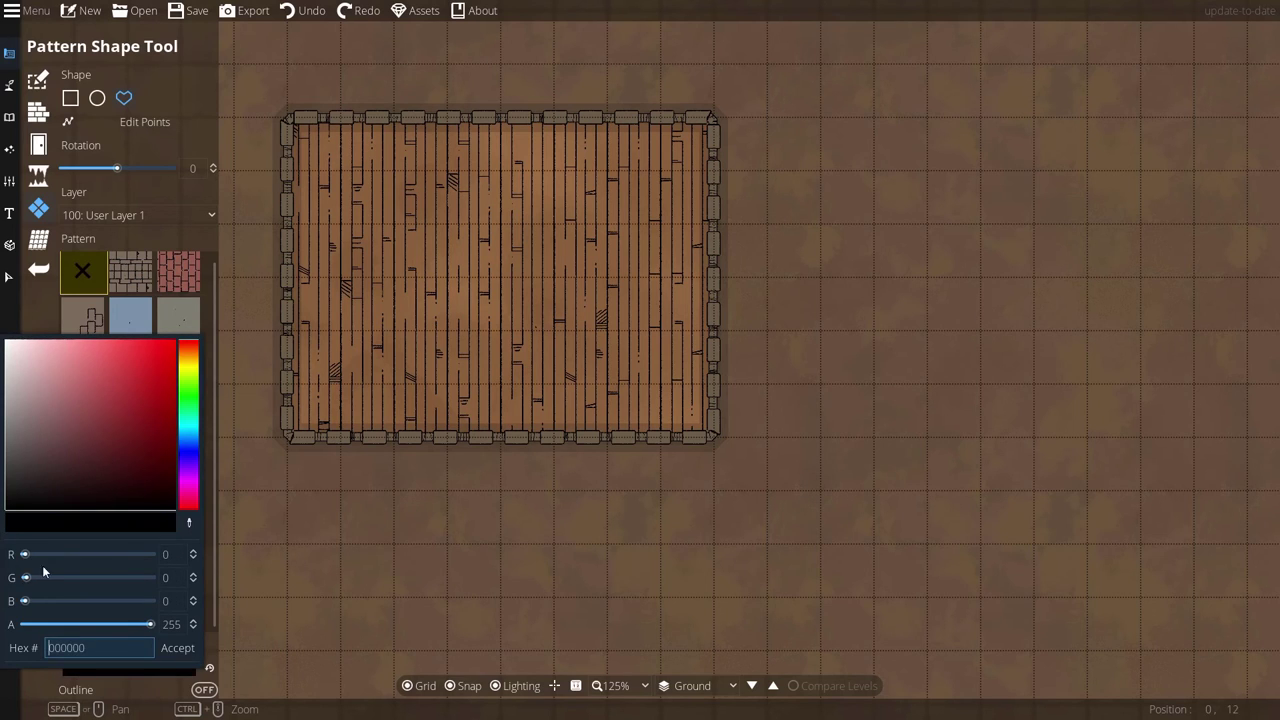
{"action": "left_click_drag", "start_coordinate": [151, 624], "coordinate": [78, 628]}
{"action": "left_click", "coordinate": [426, 502]}
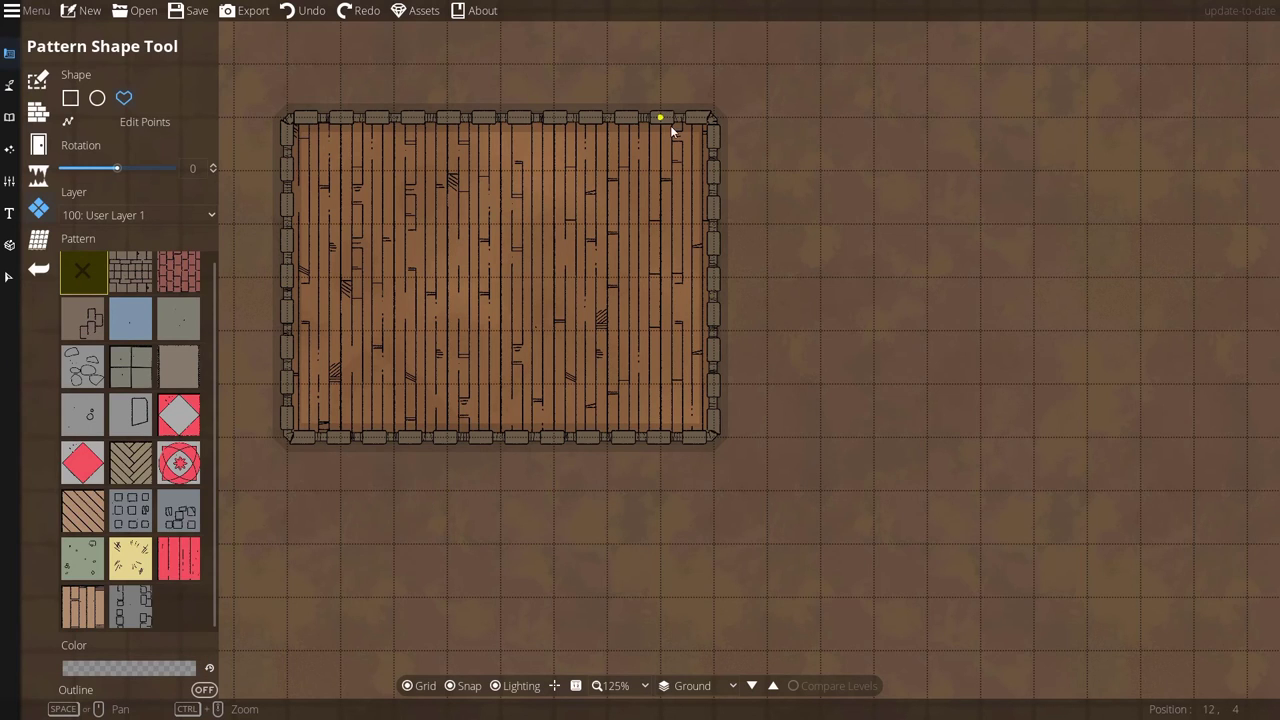
Draw a six-cornered shadow along the building's right and lower walls, cast five grid squares right and five down.
{"action": "left_click", "coordinate": [713, 117]}
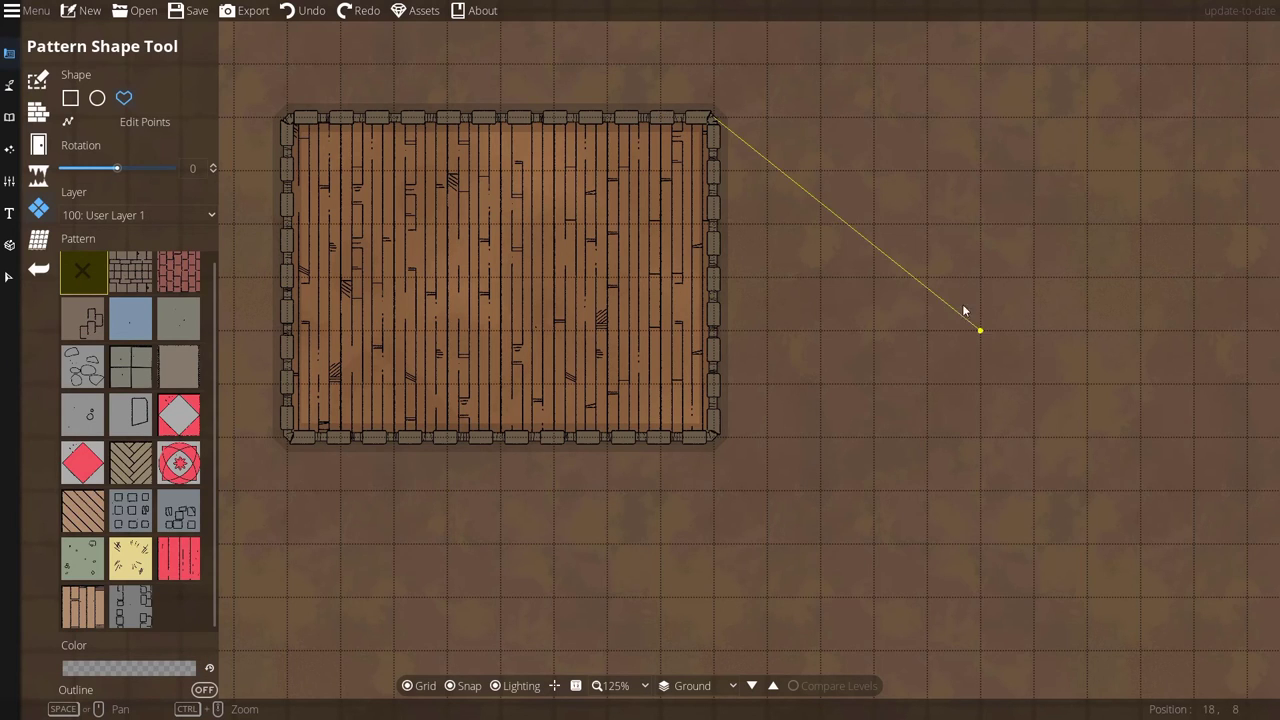
{"action": "left_click", "coordinate": [983, 370]}
{"action": "left_click_drag", "start_coordinate": [1009, 623], "coordinate": [982, 553]}
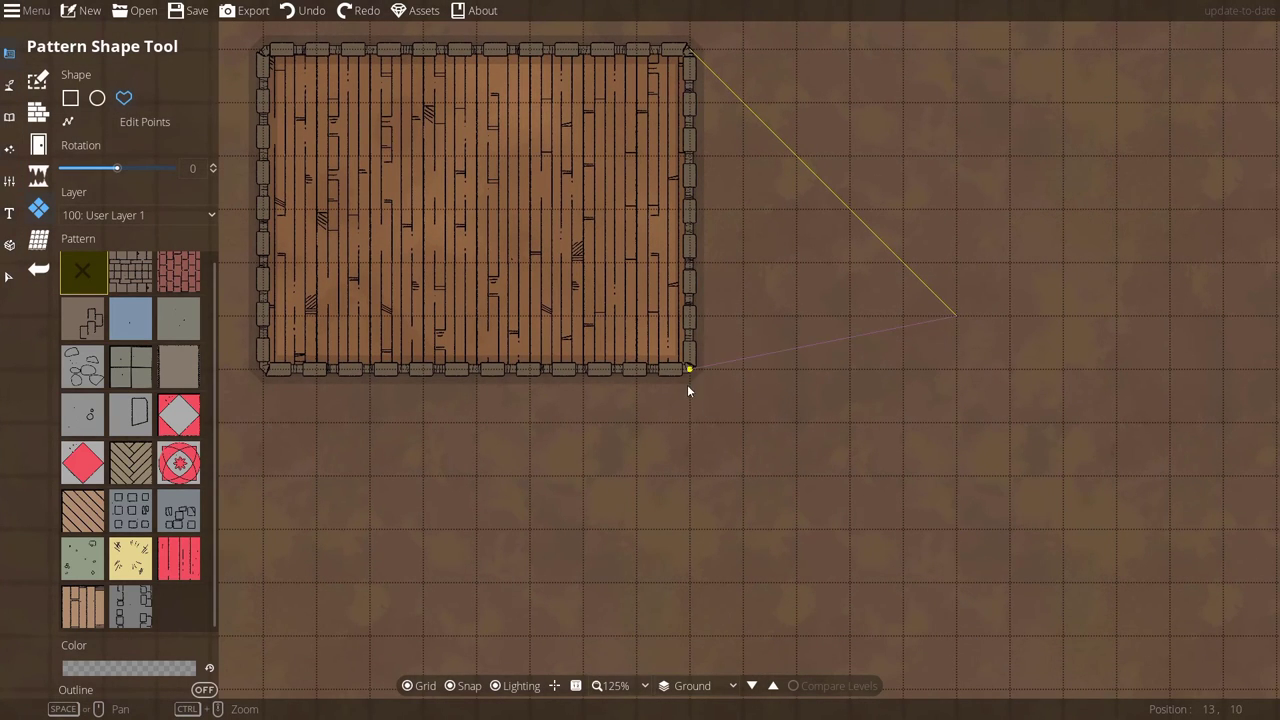
{"action": "left_click", "coordinate": [955, 632]}
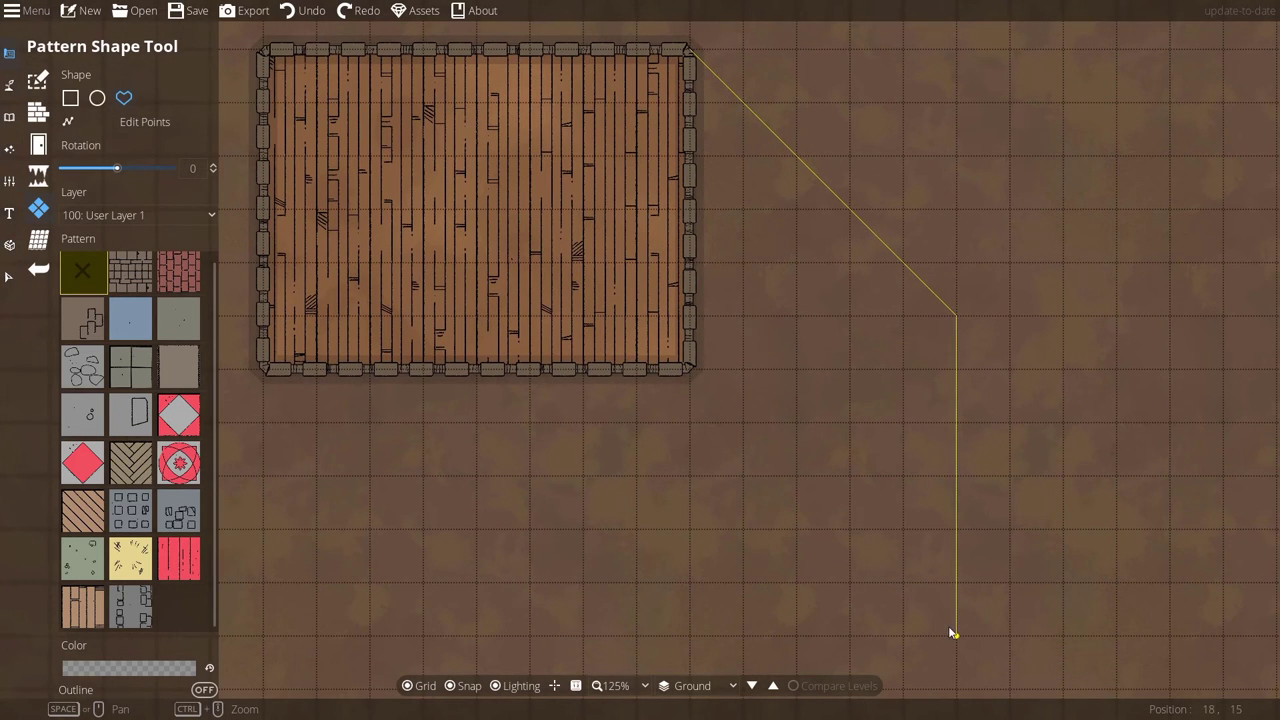
{"action": "left_click", "coordinate": [531, 630]}
{"action": "left_click", "coordinate": [266, 390]}
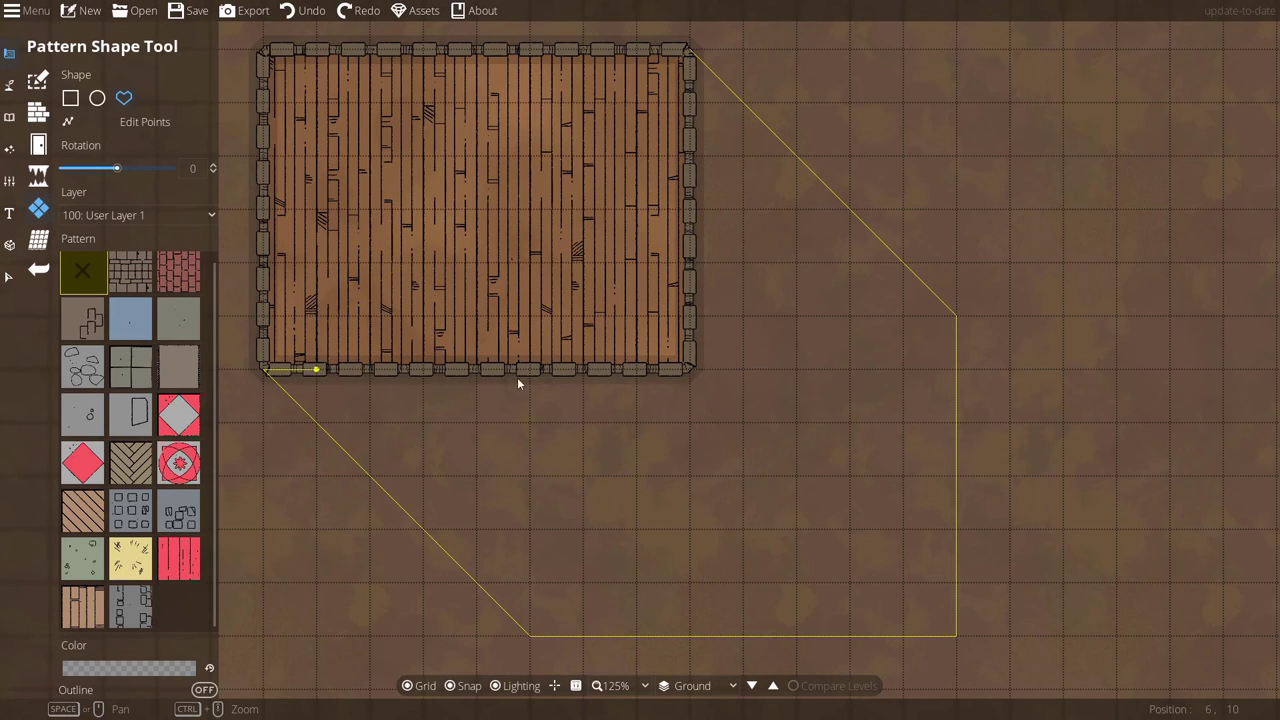
{"action": "left_click", "coordinate": [687, 381]}
{"action": "left_click", "coordinate": [689, 50]}
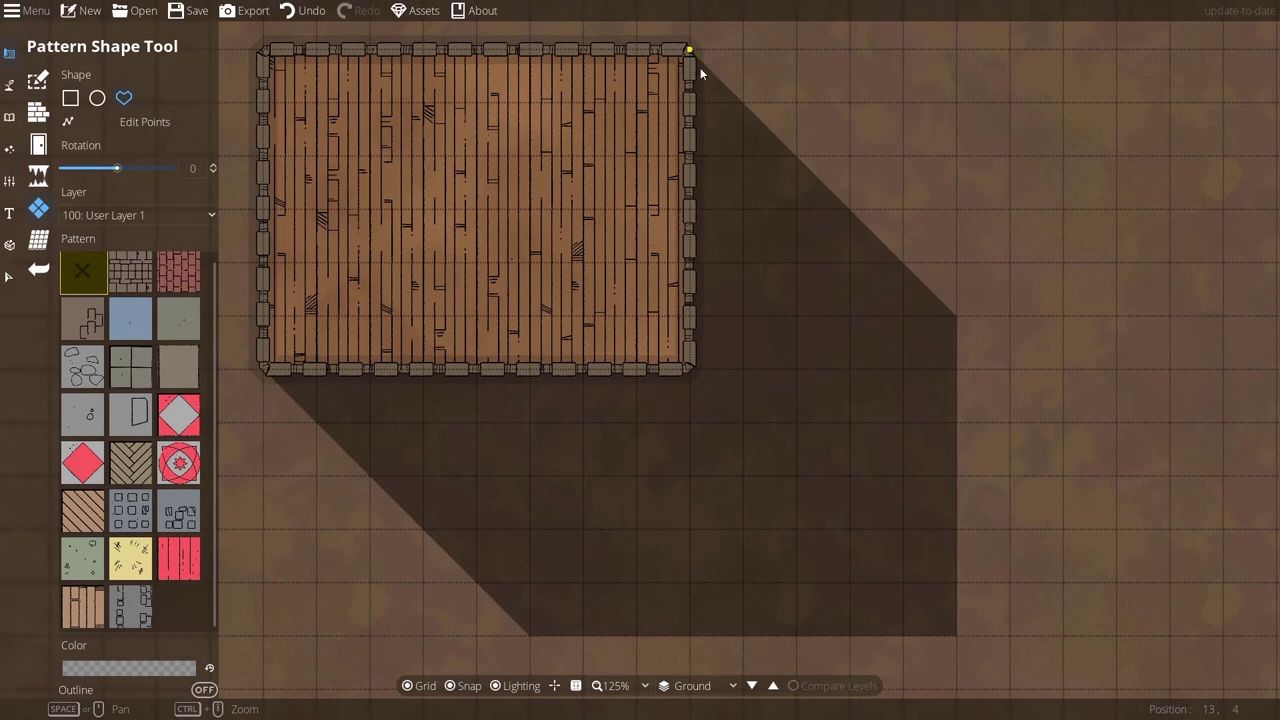
Switch to the garden map, select the whole fenced vegetable bed with all its plants, and copy it.
{"action": "left_click_drag", "start_coordinate": [966, 334], "coordinate": [1010, 358]}
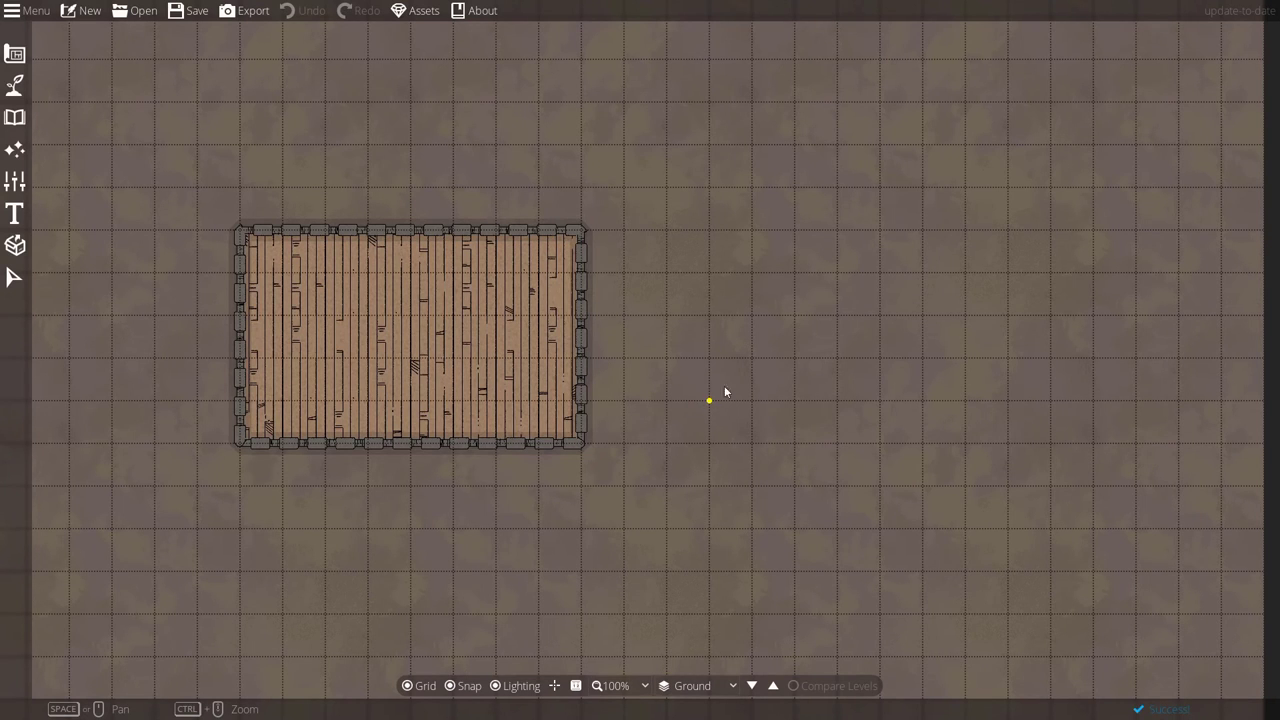
{"action": "left_click_drag", "start_coordinate": [723, 391], "coordinate": [700, 377]}
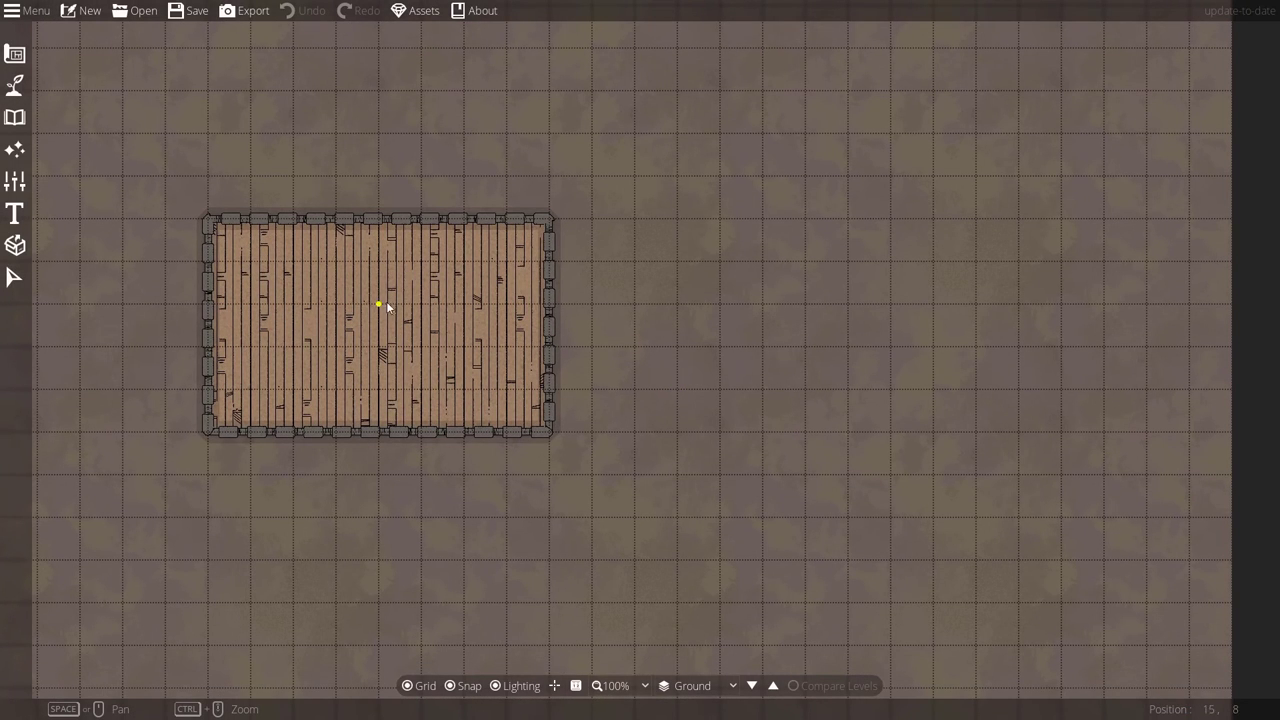
{"action": "left_click", "coordinate": [30, 11]}
{"action": "mouse_move", "coordinate": [48, 35]}
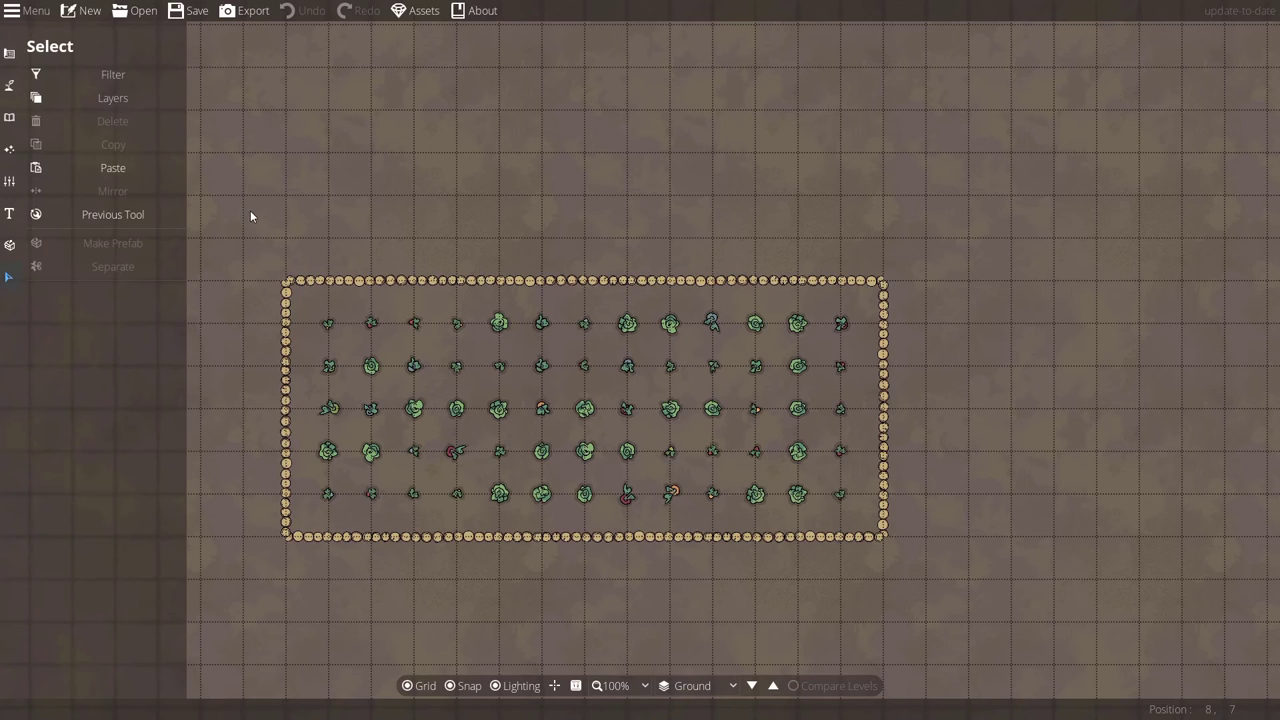
{"action": "left_click_drag", "start_coordinate": [249, 210], "coordinate": [1000, 634]}
{"action": "left_click_drag", "start_coordinate": [460, 432], "coordinate": [508, 437]}
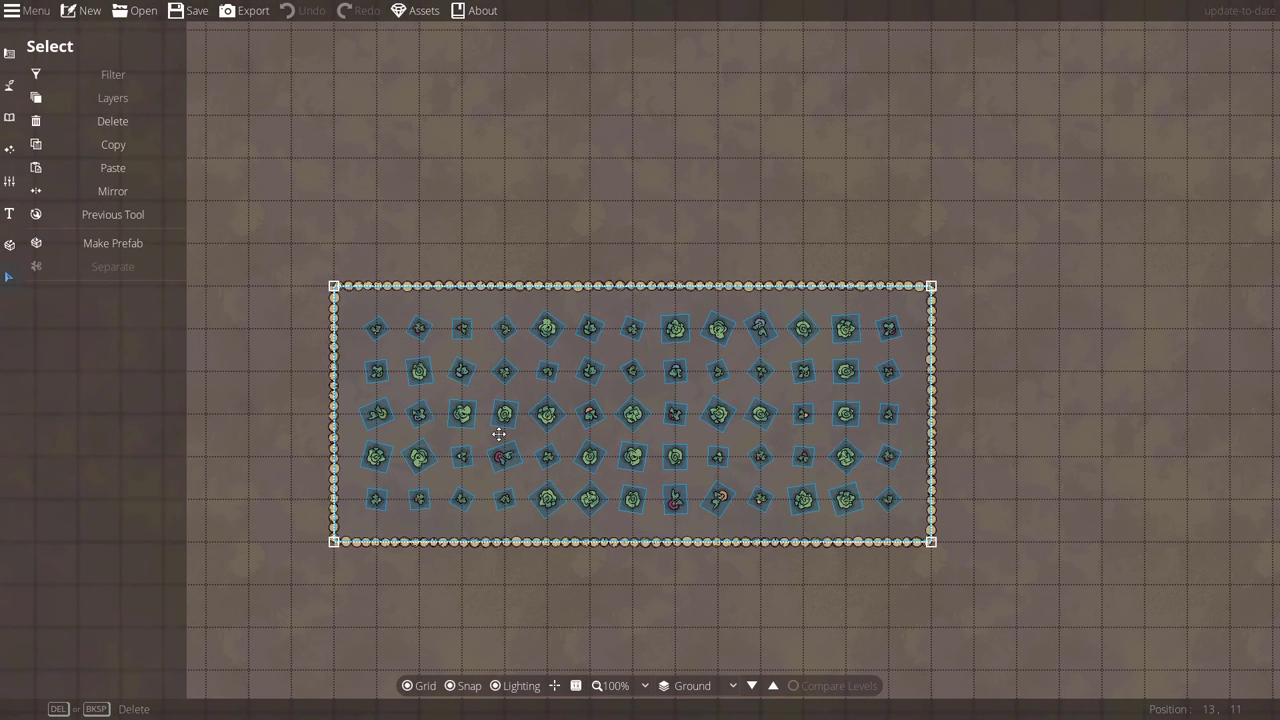
Return to the building map, paste the copied fenced garden, and place it on the open ground just right of the building.
{"action": "left_click", "coordinate": [30, 10]}
{"action": "mouse_move", "coordinate": [42, 38]}
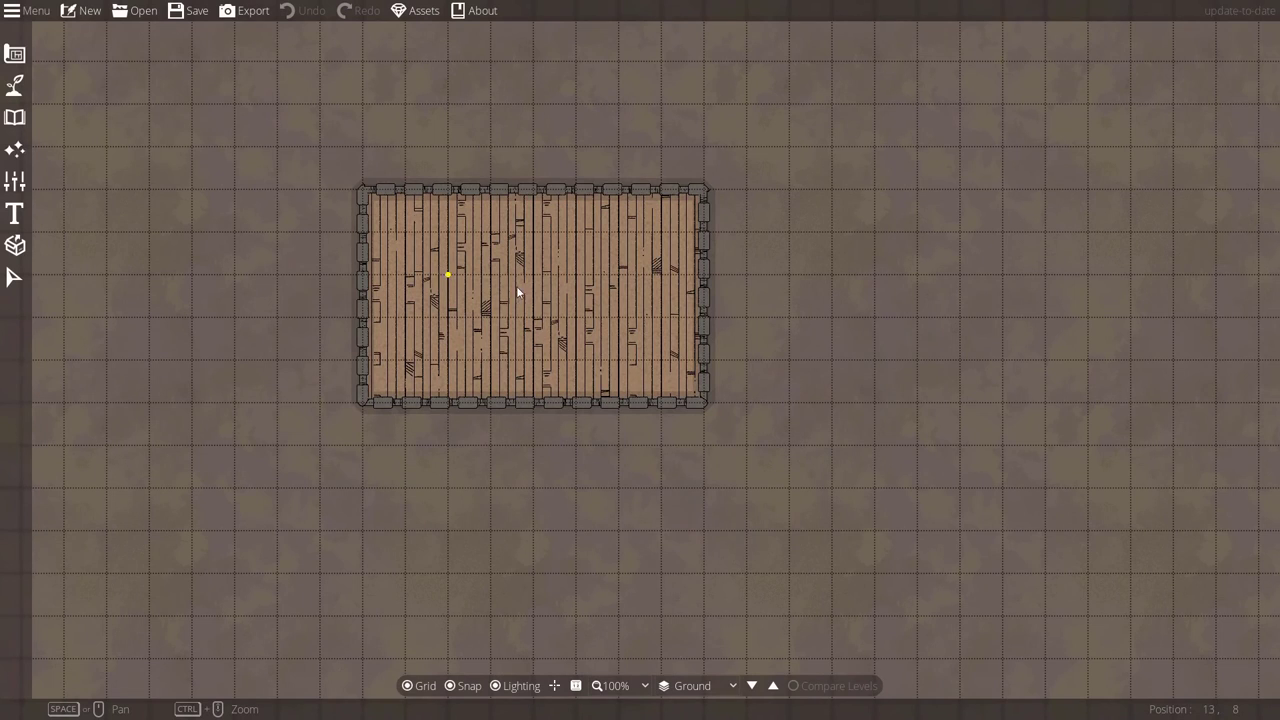
{"action": "left_click_drag", "start_coordinate": [708, 311], "coordinate": [551, 354]}
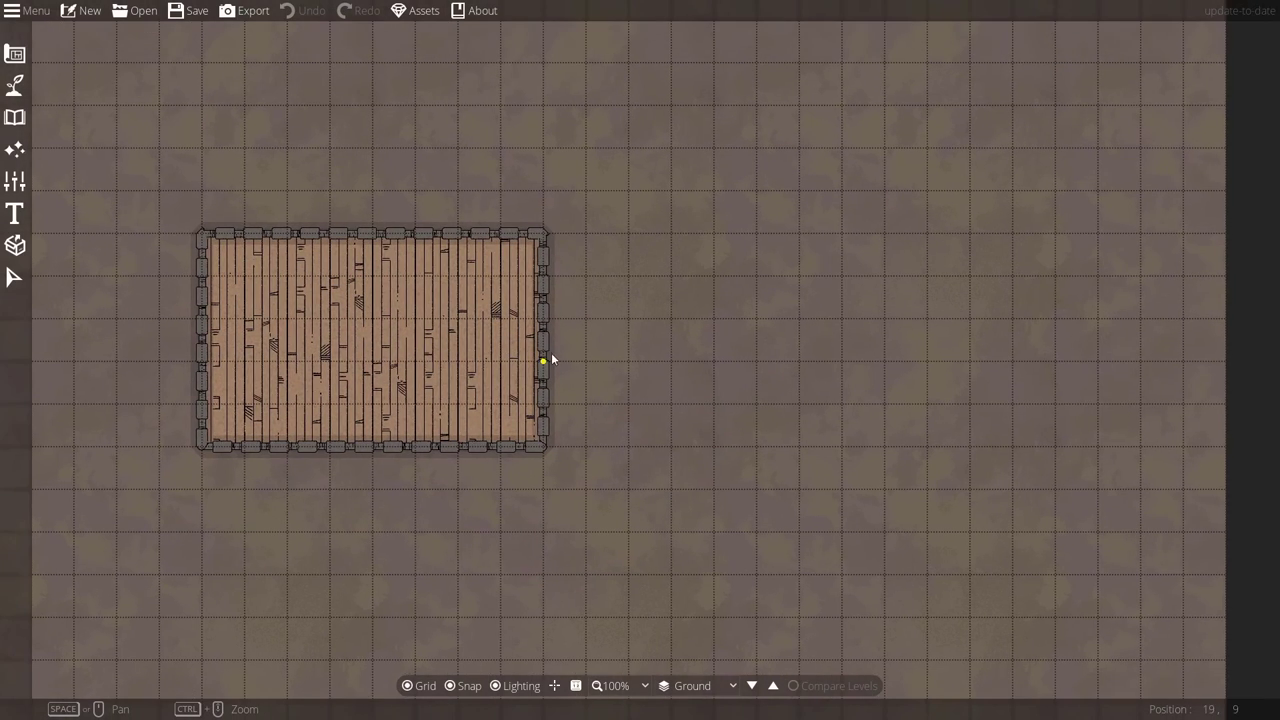
{"action": "left_click", "coordinate": [14, 277]}
{"action": "key", "text": "ctrl+v"}
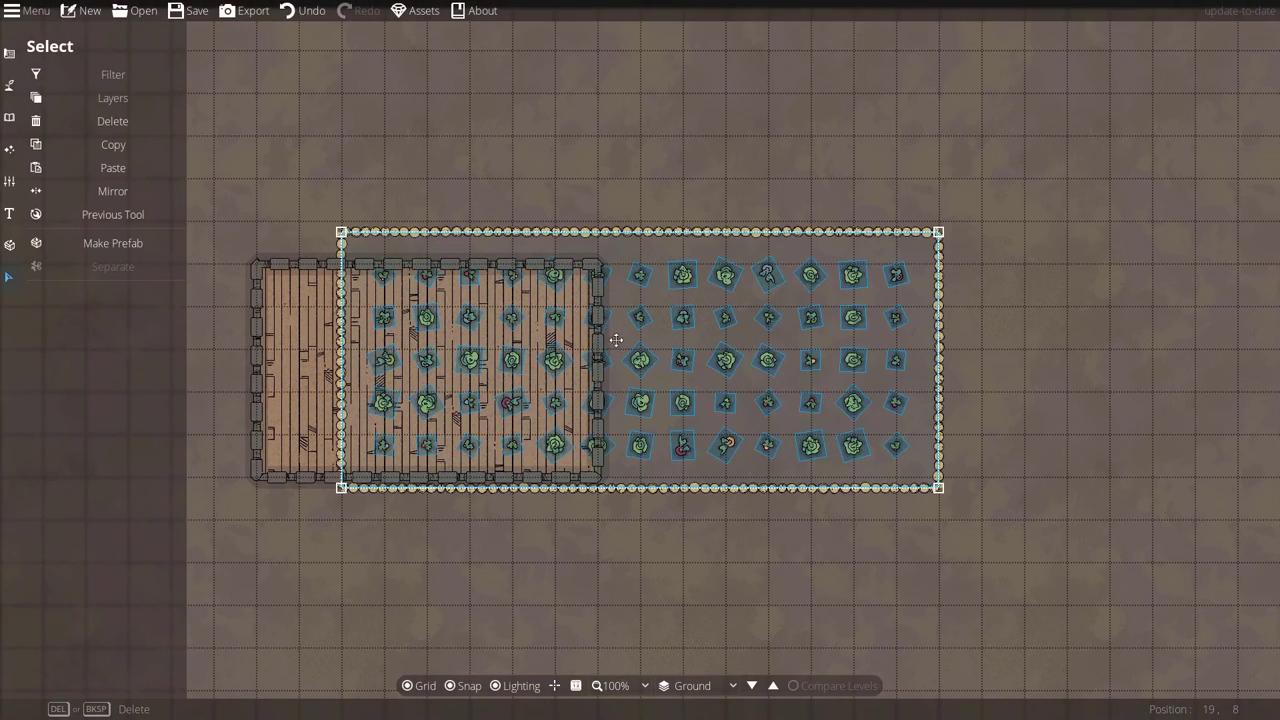
{"action": "left_click_drag", "start_coordinate": [478, 240], "coordinate": [778, 226]}
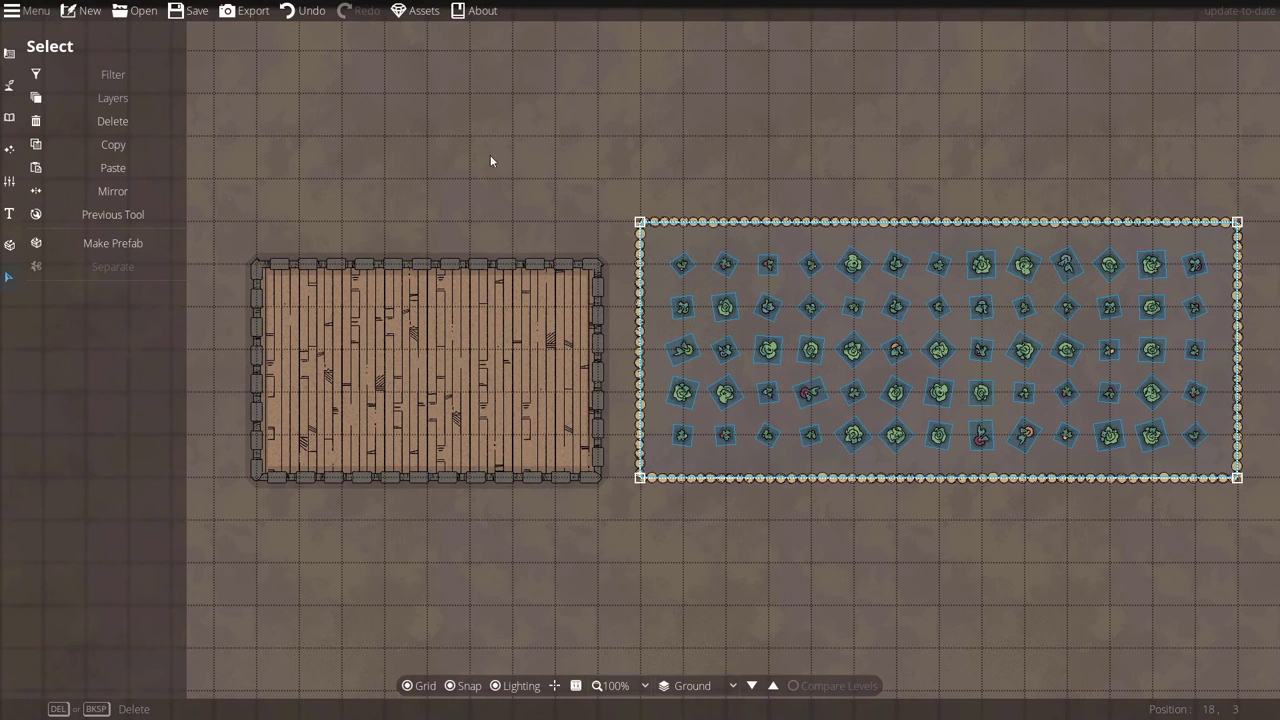
Deselect the garden and bring gryffindor.png from the HP Crests folder onto the open ground below the fenced garden.
{"action": "left_click", "coordinate": [584, 598]}
{"action": "left_click_drag", "start_coordinate": [694, 536], "coordinate": [661, 546]}
{"action": "key", "text": "a"}
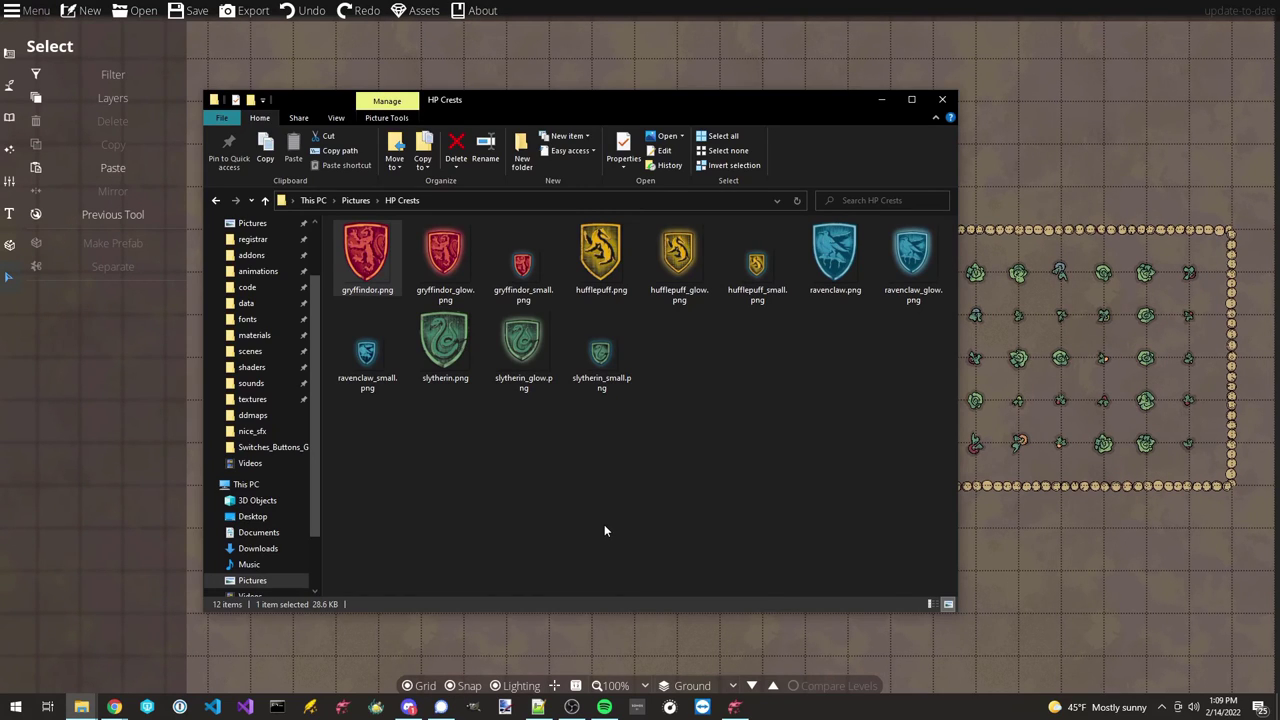
{"action": "double_click", "coordinate": [373, 258]}
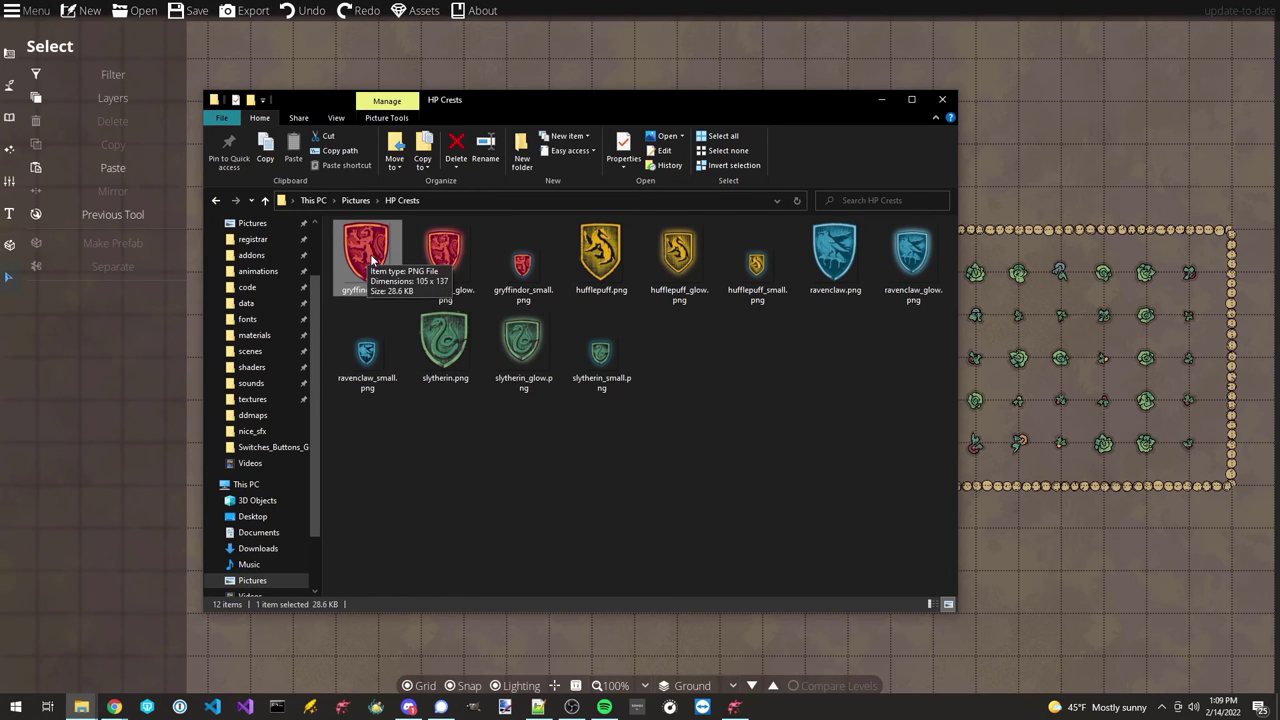
{"action": "left_click_drag", "start_coordinate": [370, 250], "coordinate": [1062, 548]}
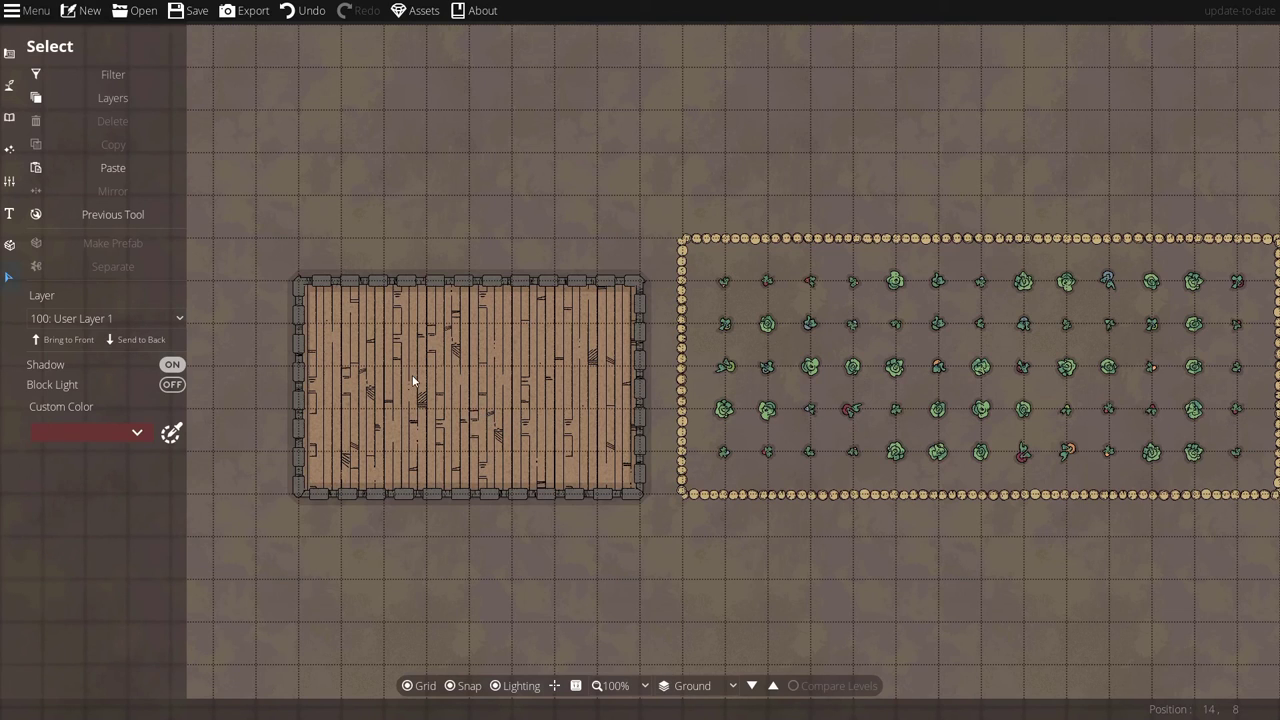
Open the Dungeondraft backups folder and load the map backup_1644872756.dungeondraft_map.
{"action": "left_click_drag", "start_coordinate": [488, 377], "coordinate": [490, 375]}
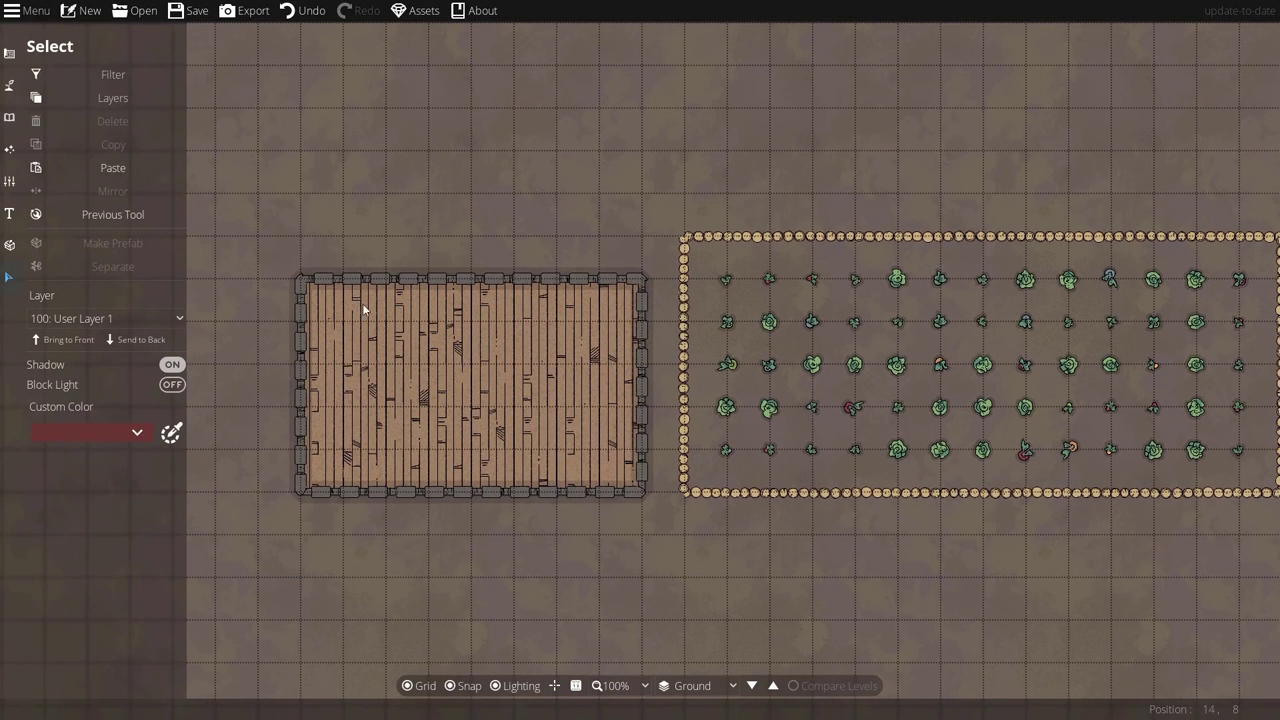
{"action": "left_click", "coordinate": [33, 12]}
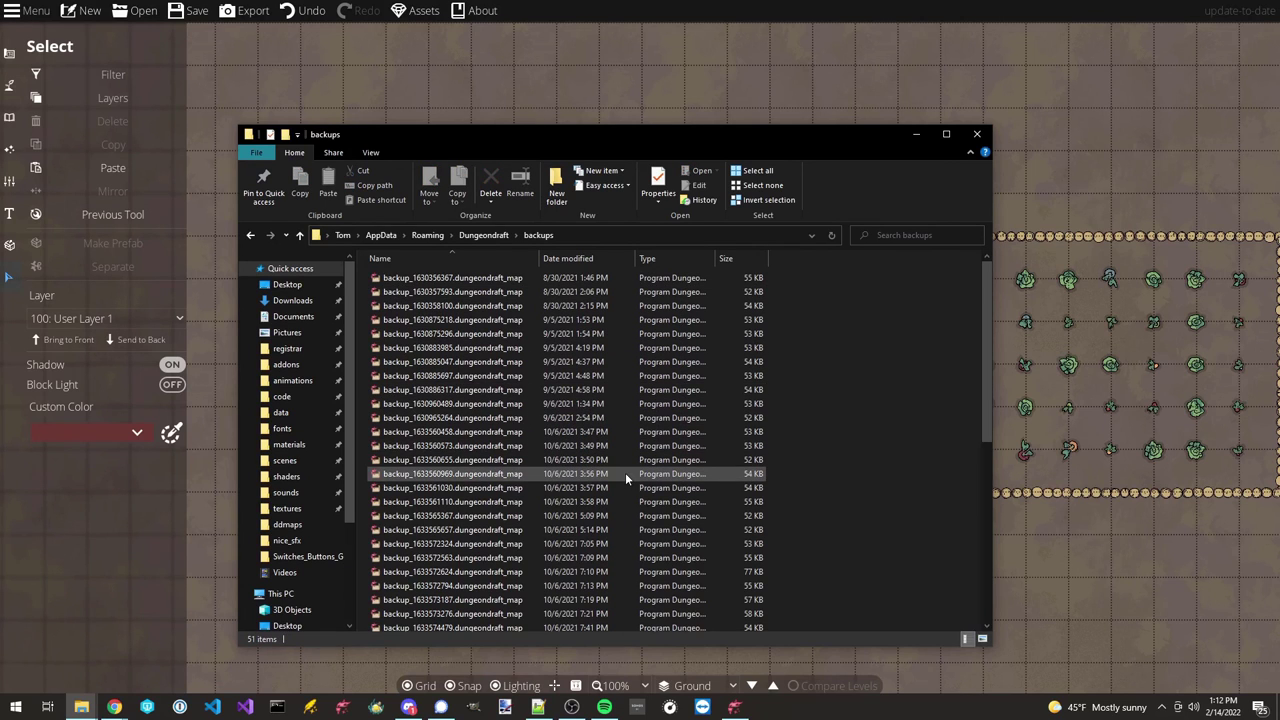
{"action": "scroll", "coordinate": [622, 478], "scroll_direction": "down", "scroll_amount": 8}
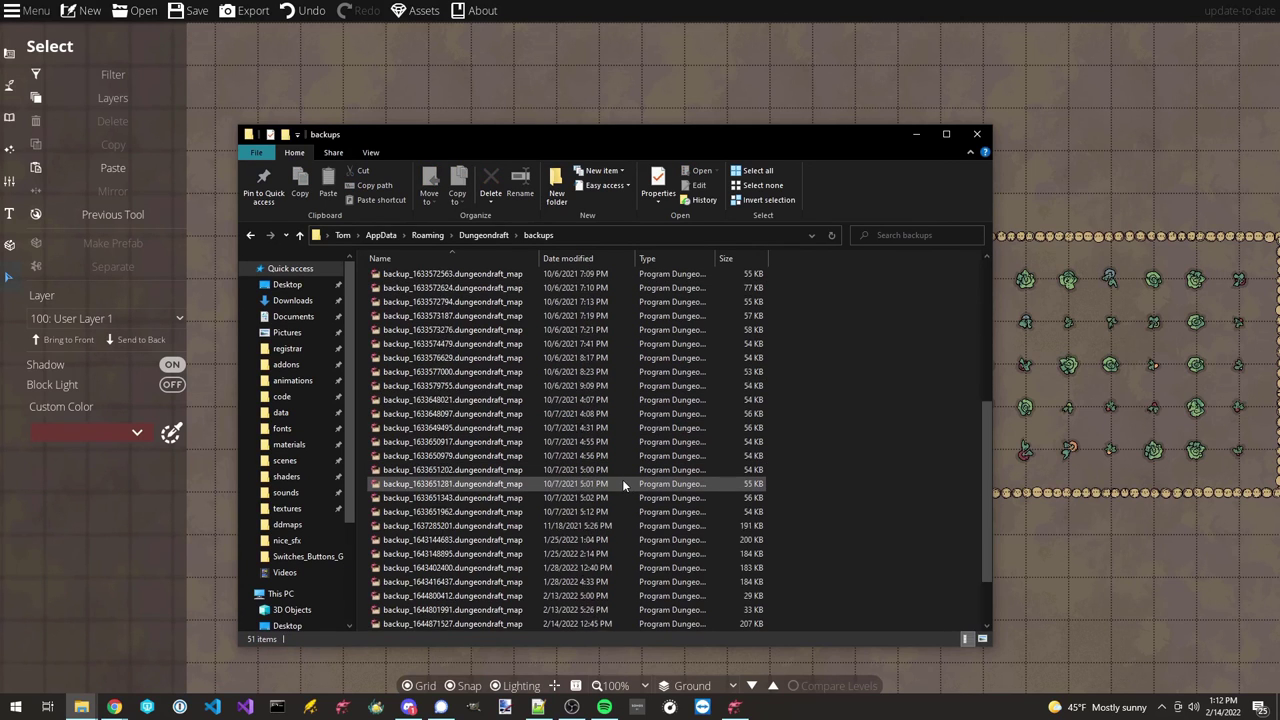
{"action": "left_click", "coordinate": [485, 582]}
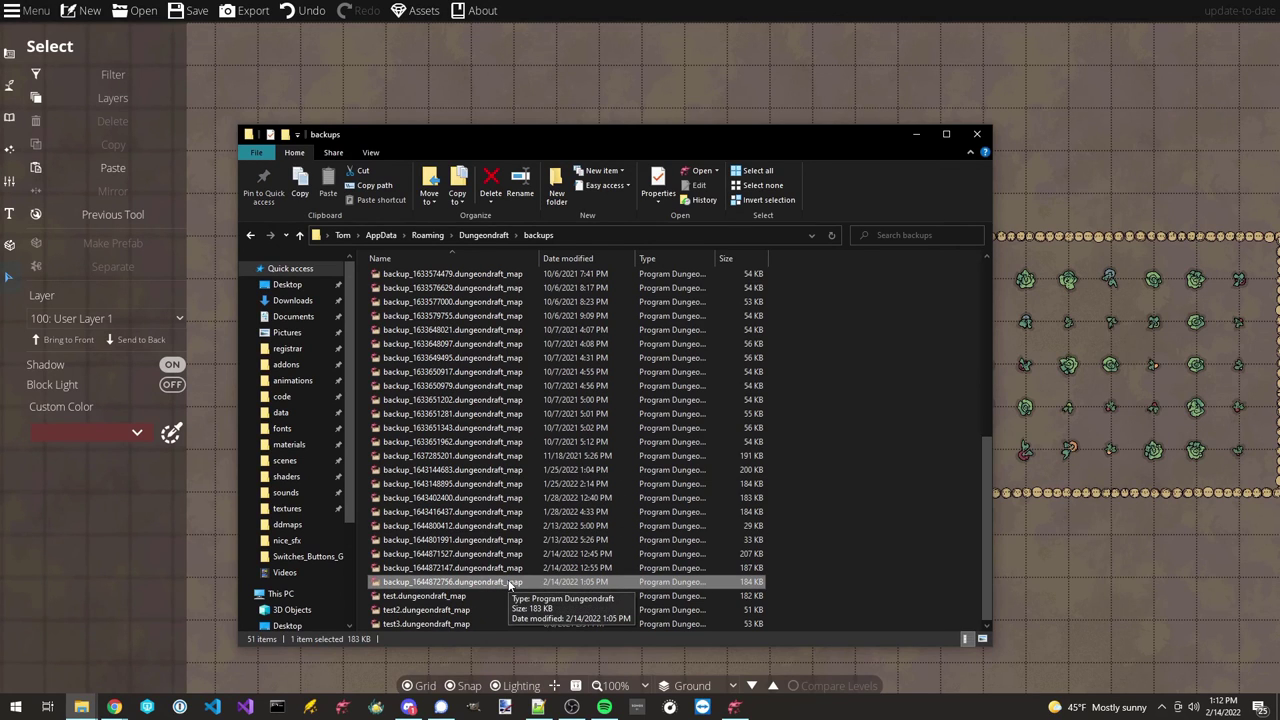
{"action": "double_click", "coordinate": [510, 582]}
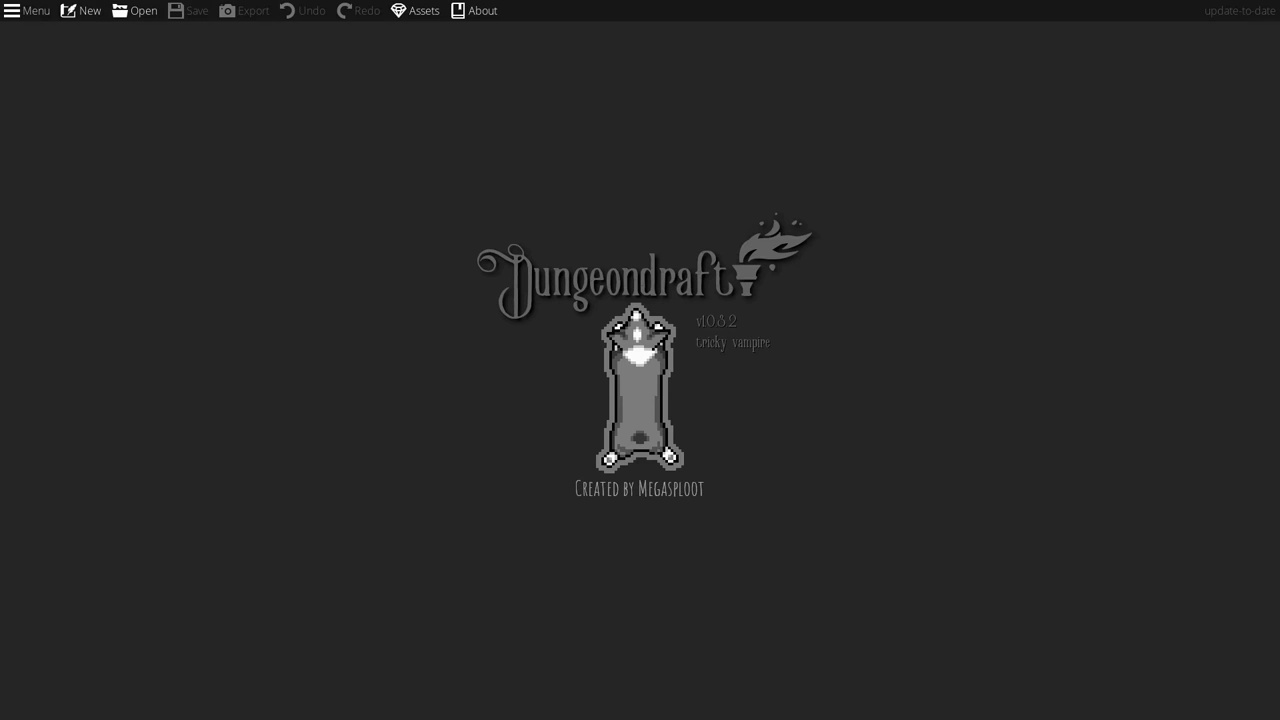